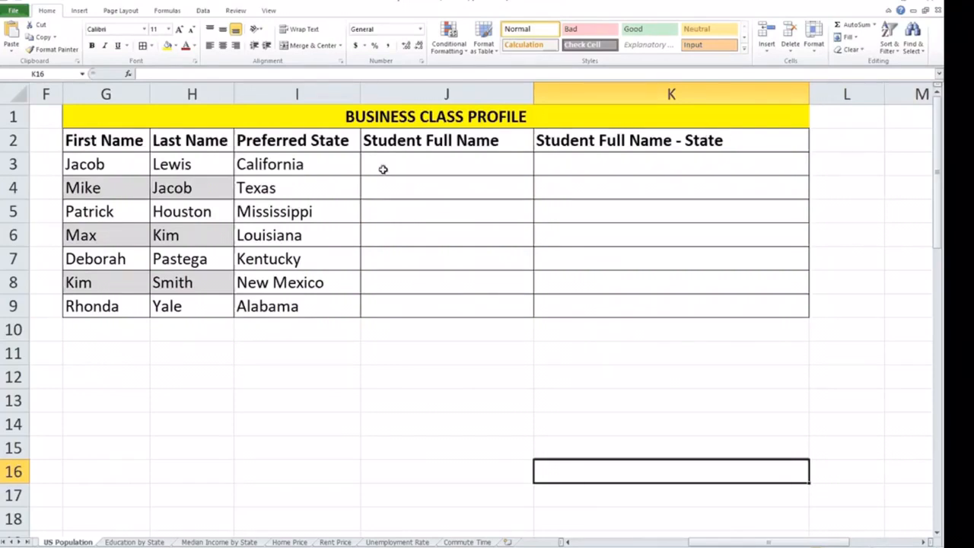
Enter the formula =CONCATENATE(G3,H3) in cell J3 to join the first and last names without a separator
{"action": "left_click", "coordinate": [383, 169]}
{"action": "type", "text": "="}
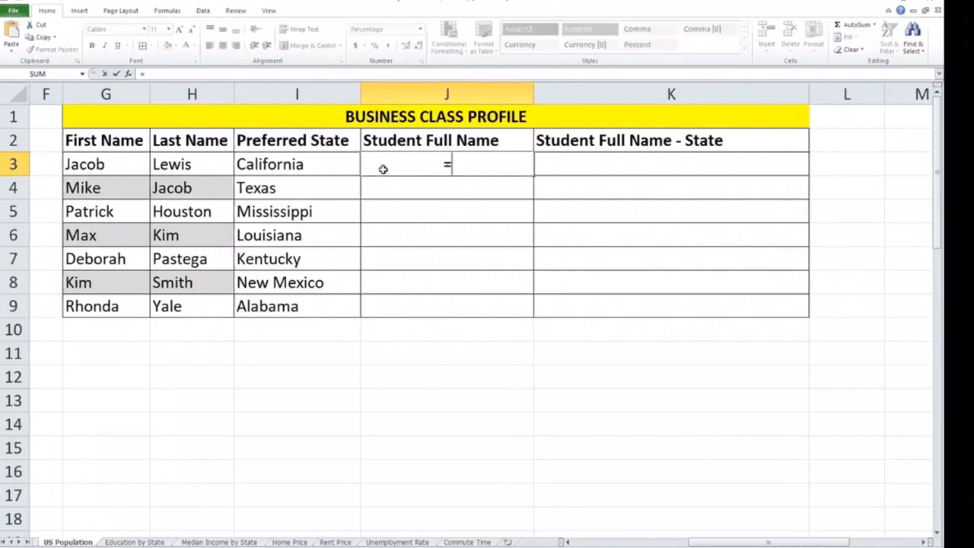
{"action": "type", "text": "conc"}
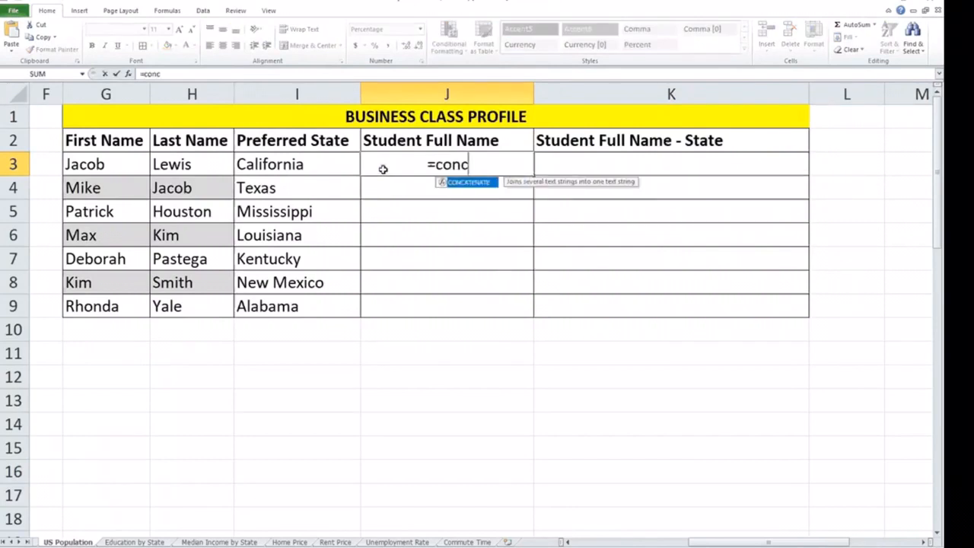
{"action": "type", "text": "aten"}
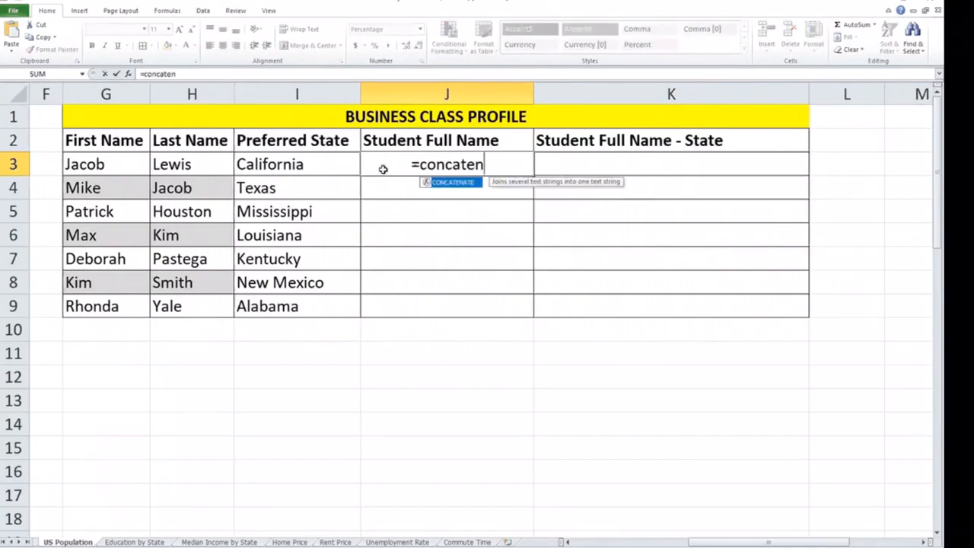
{"action": "type", "text": "ate"}
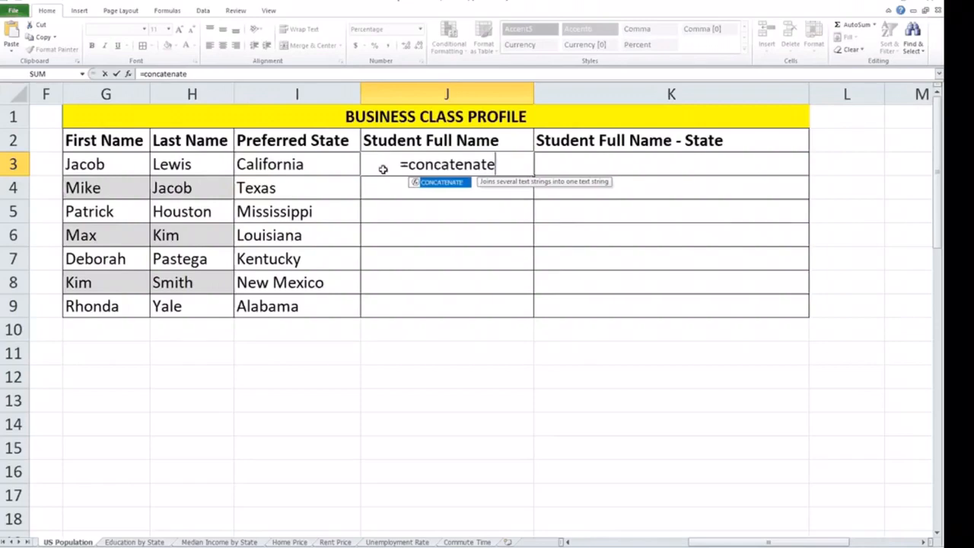
{"action": "type", "text": "("}
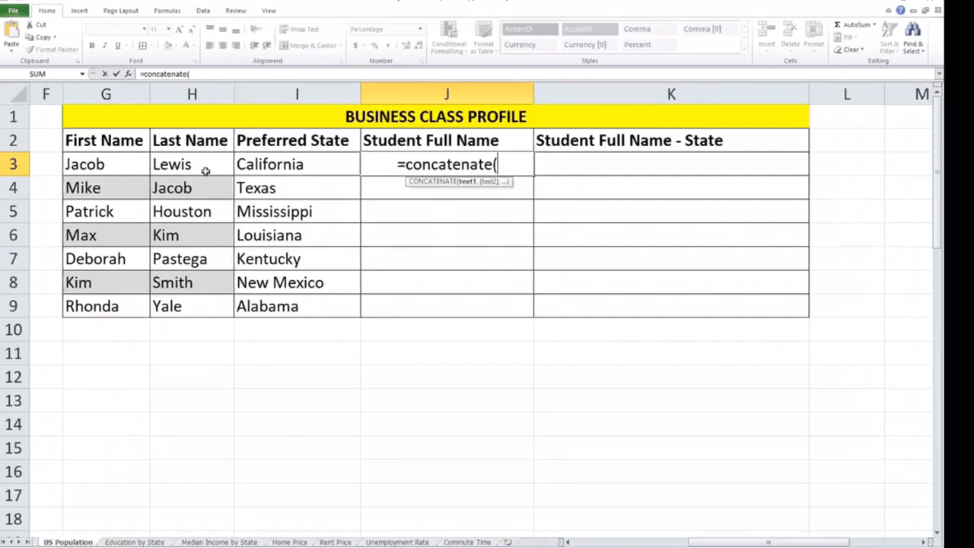
{"action": "left_click", "coordinate": [109, 158]}
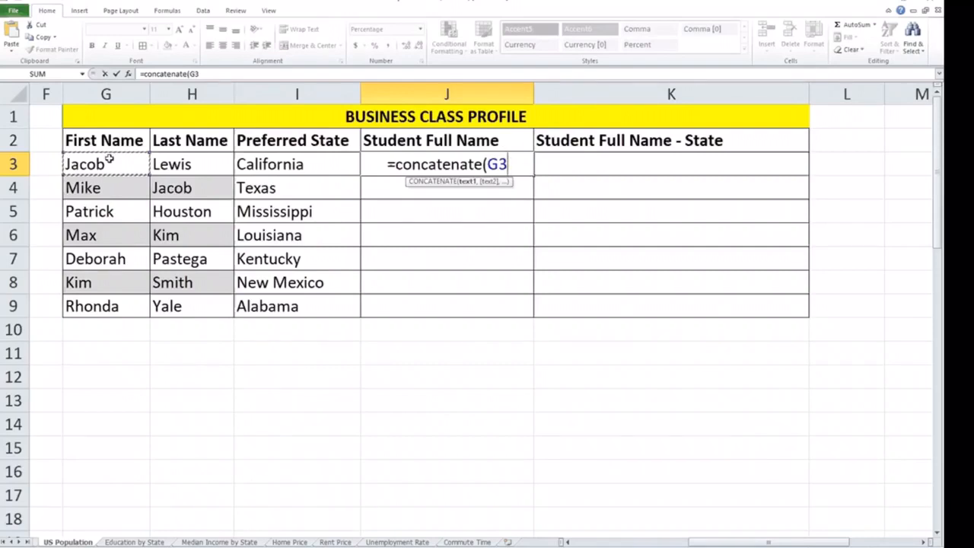
{"action": "type", "text": ","}
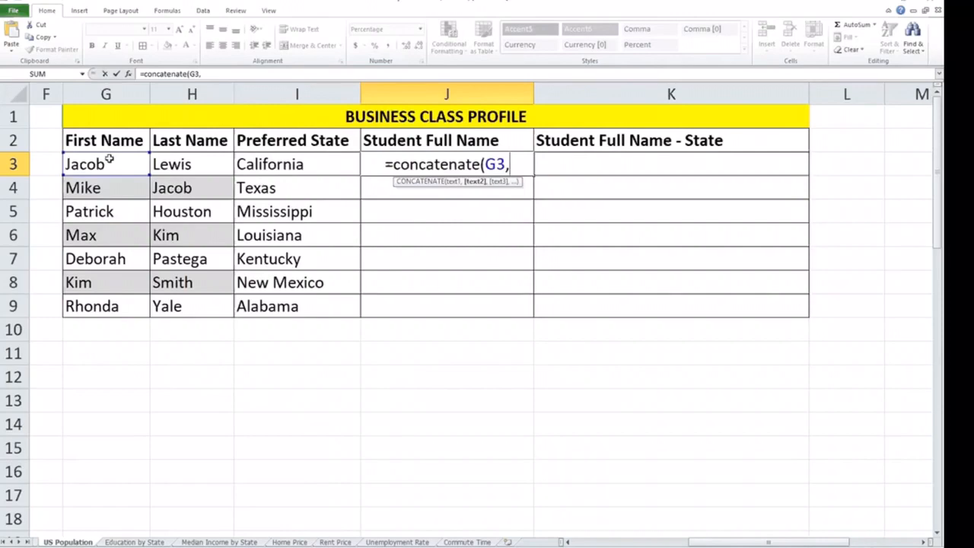
{"action": "left_click", "coordinate": [181, 164]}
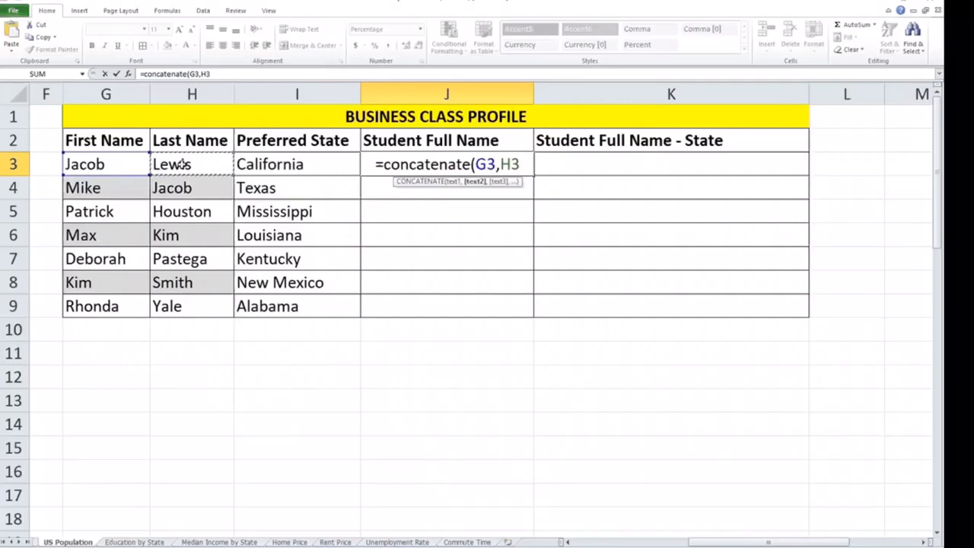
{"action": "type", "text": ")"}
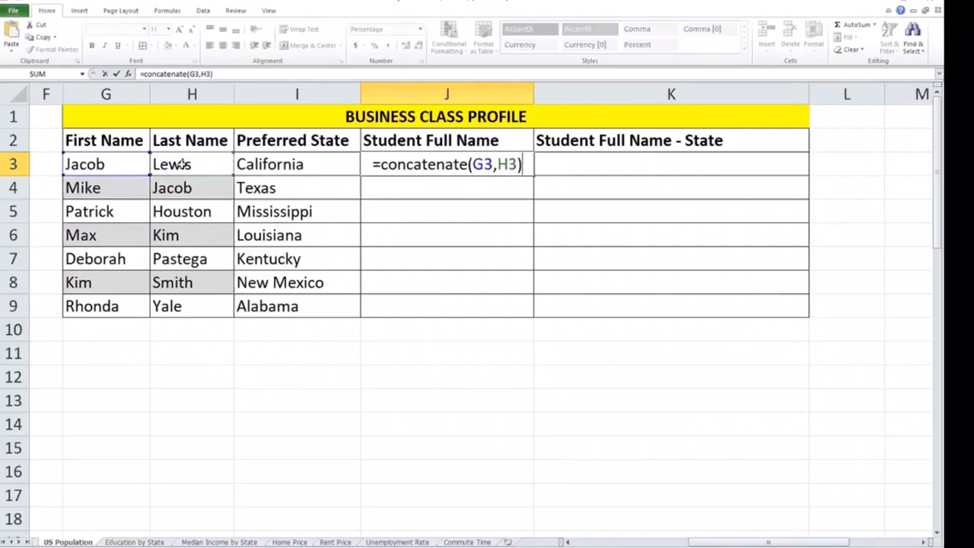
{"action": "key", "text": "Return"}
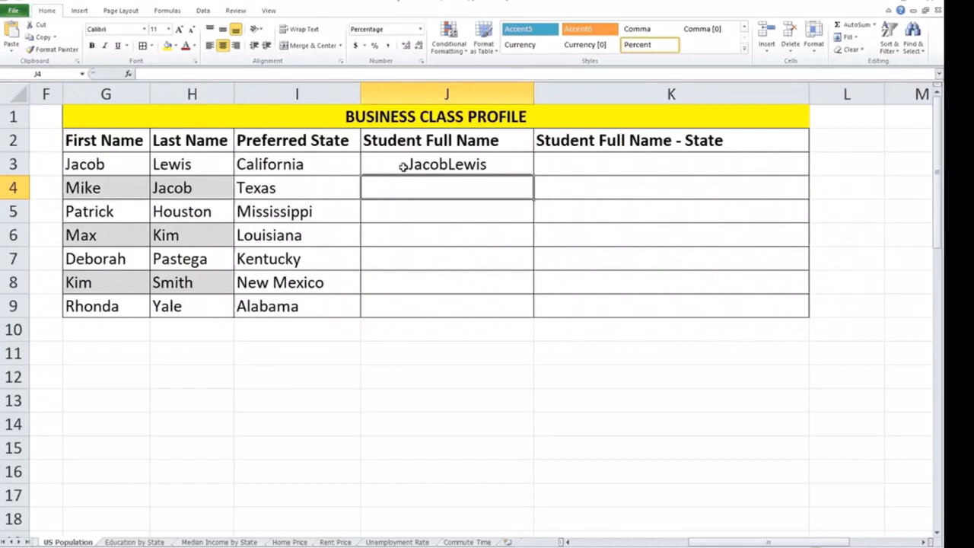
Clear cell J3 and enter =CONCATENATE(G3,"",H3) there, with an empty text string between the two name references
{"action": "left_click", "coordinate": [446, 163]}
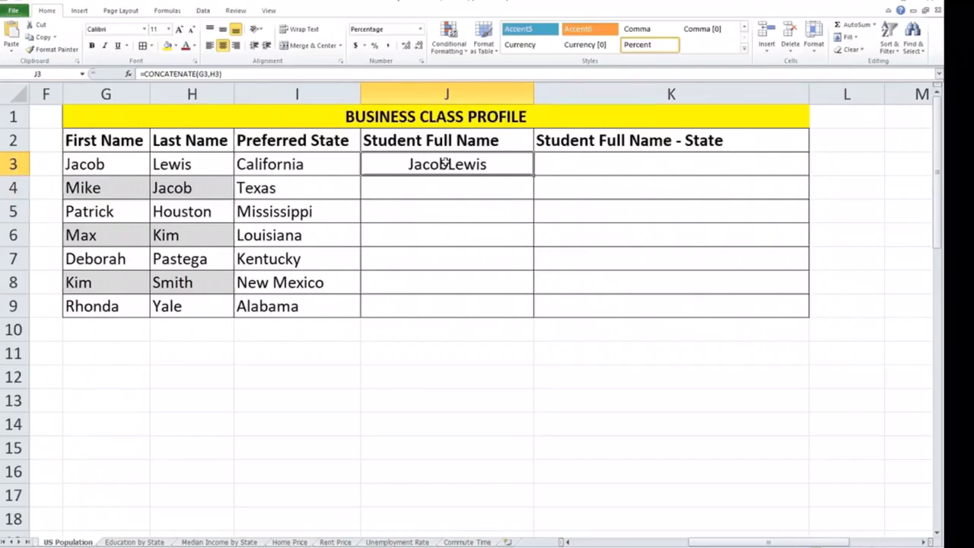
{"action": "key", "text": "Delete"}
{"action": "type", "text": "="}
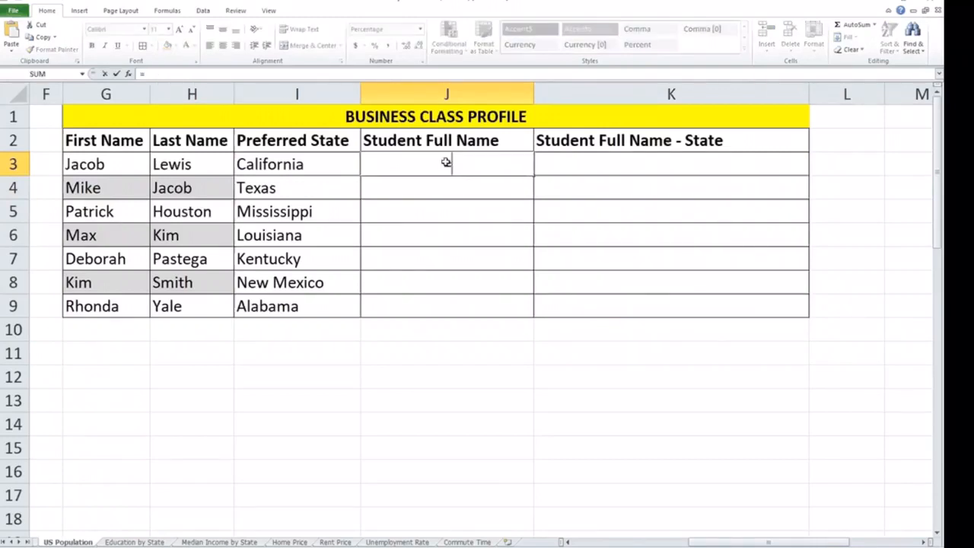
{"action": "type", "text": "concate"}
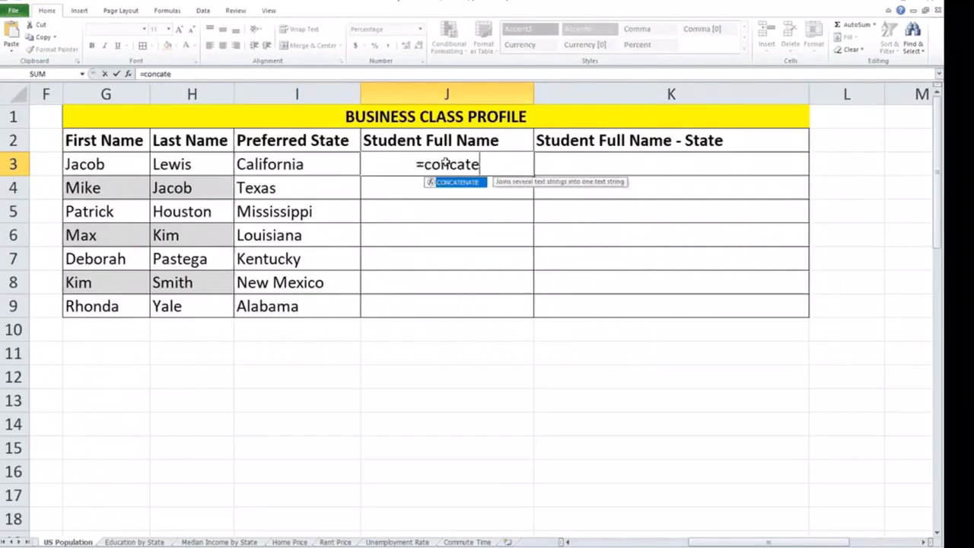
{"action": "type", "text": "naye"}
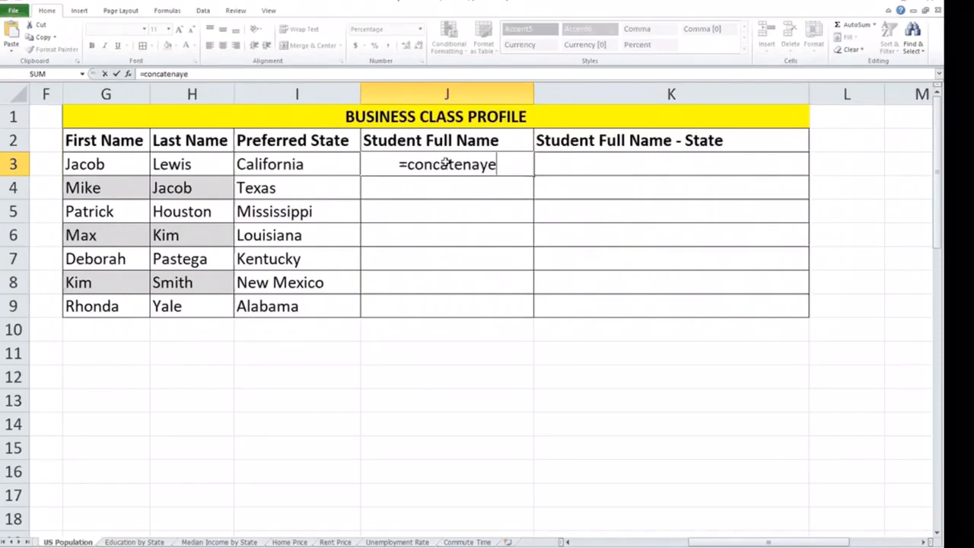
{"action": "key", "text": "BackSpace"}
{"action": "key", "text": "BackSpace"}
{"action": "type", "text": "te("}
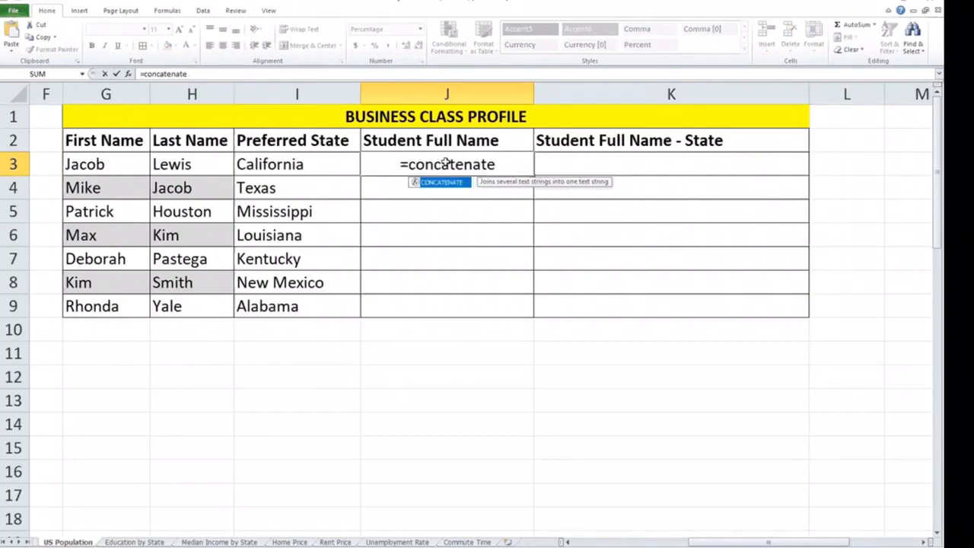
{"action": "left_click", "coordinate": [99, 164]}
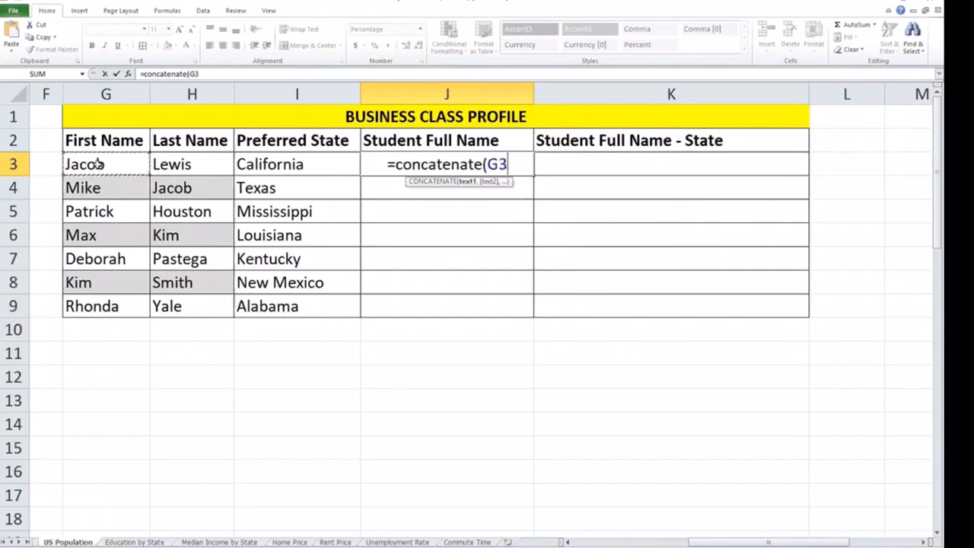
{"action": "type", "text": ","}
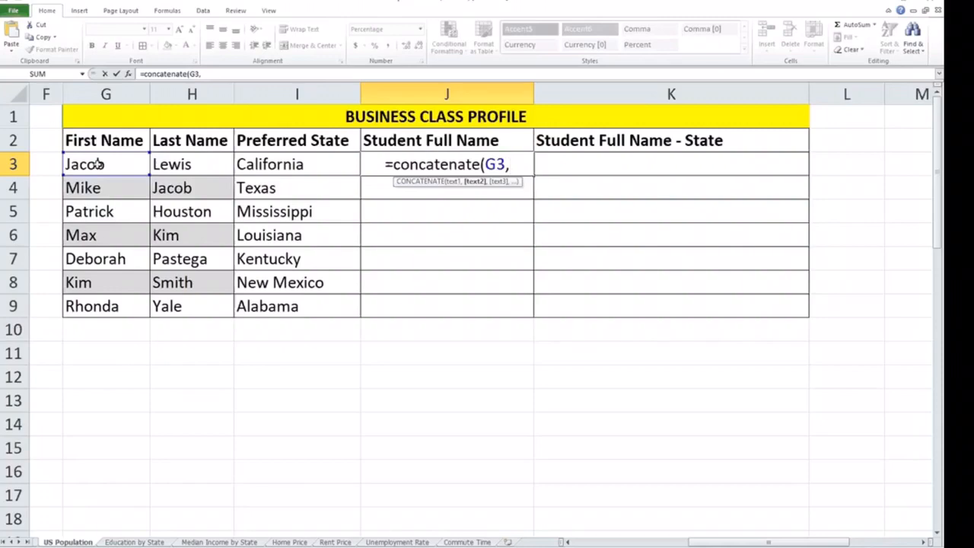
{"action": "type", "text": "\" \""}
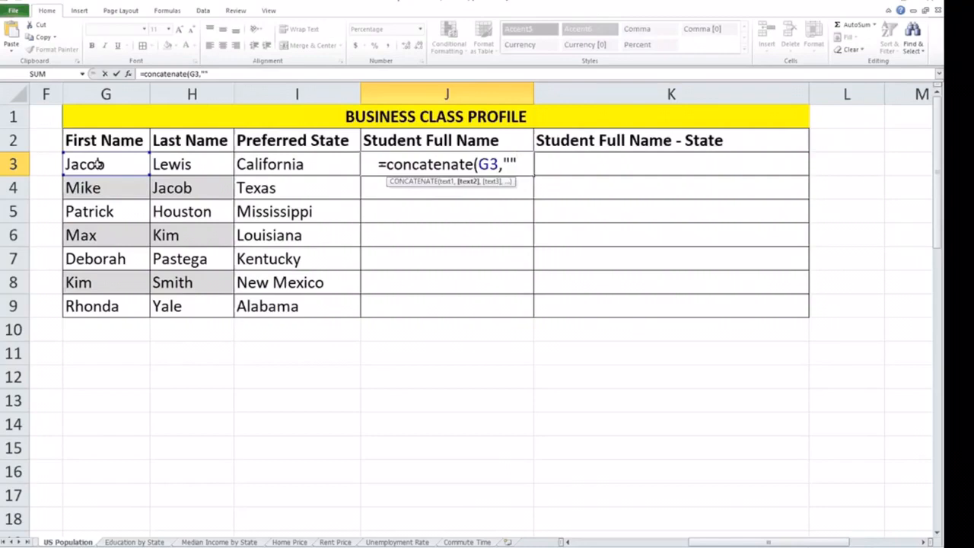
{"action": "type", "text": ","}
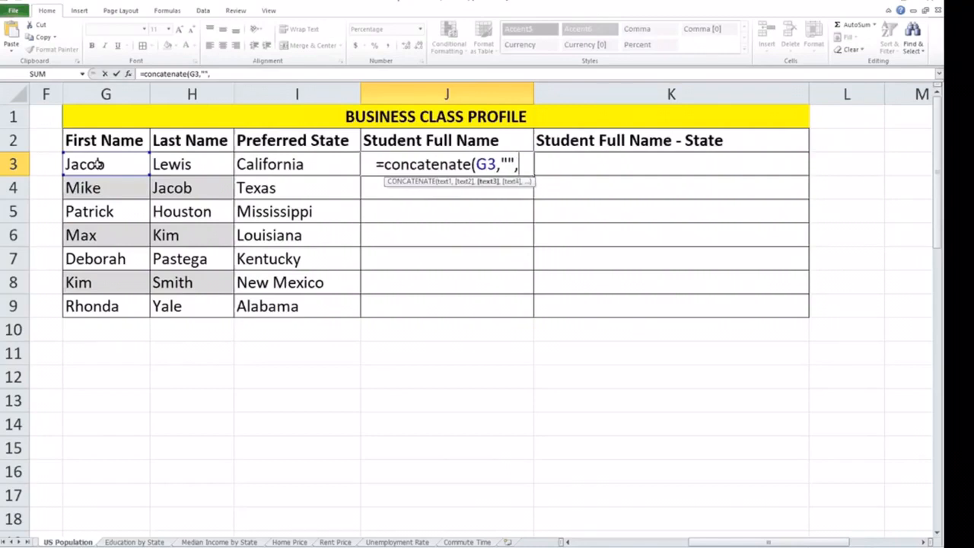
{"action": "left_click", "coordinate": [191, 164]}
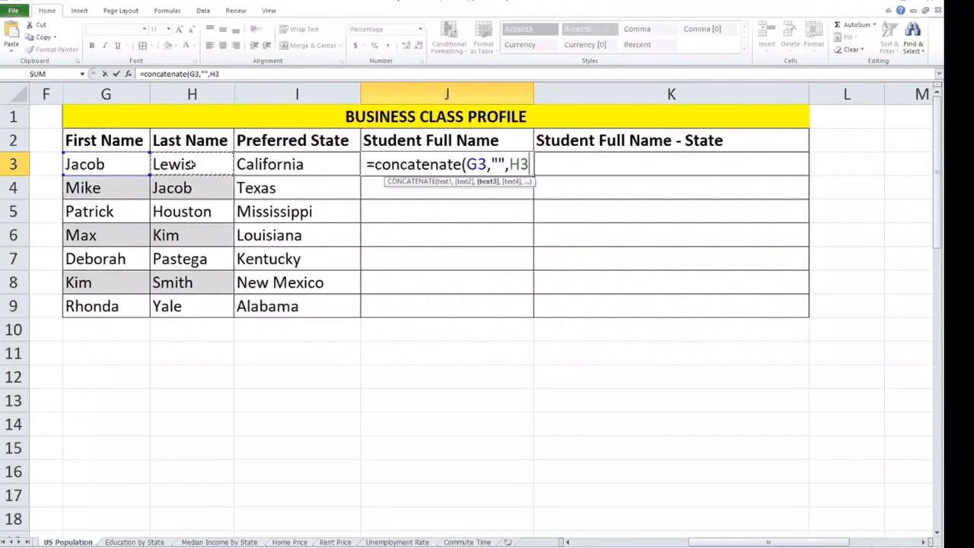
{"action": "type", "text": ")"}
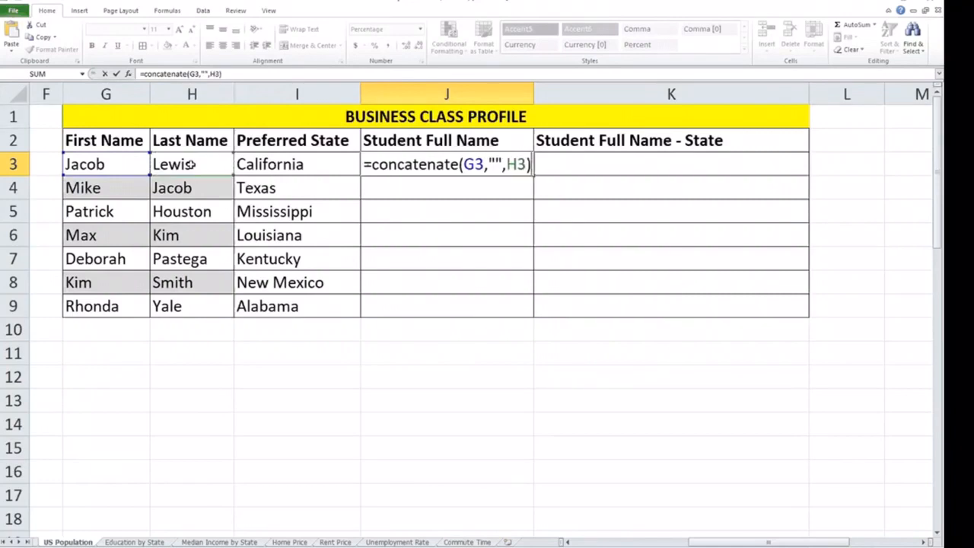
{"action": "key", "text": "Return"}
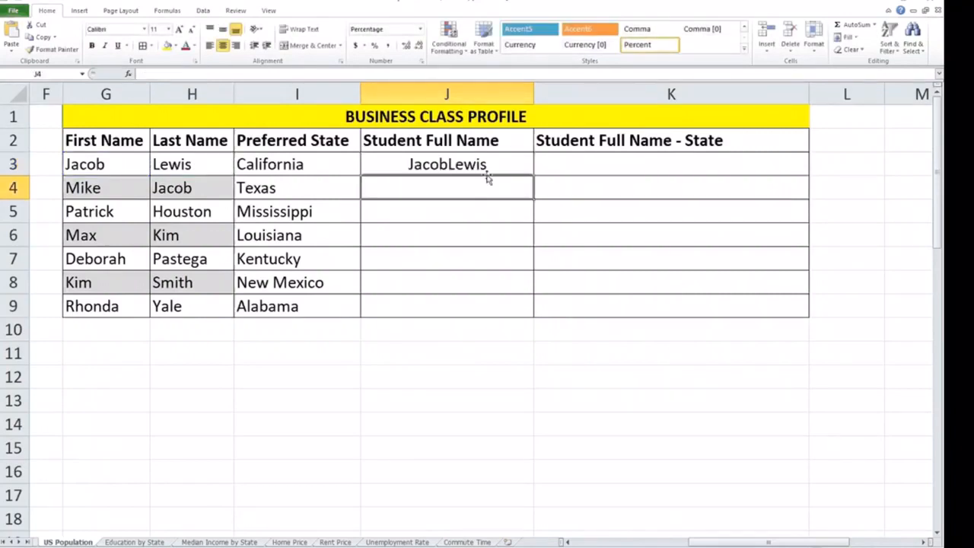
Add a space between the quotation marks in J3's formula, making it =CONCATENATE(G3," ",H3)
{"action": "left_click", "coordinate": [441, 164]}
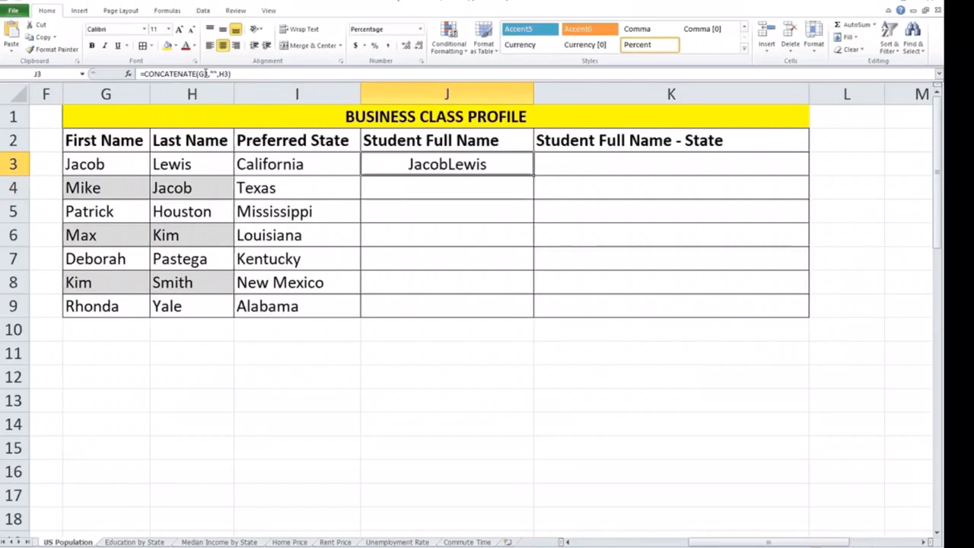
{"action": "left_click", "coordinate": [459, 233]}
{"action": "left_click", "coordinate": [444, 163]}
{"action": "left_click", "coordinate": [214, 74]}
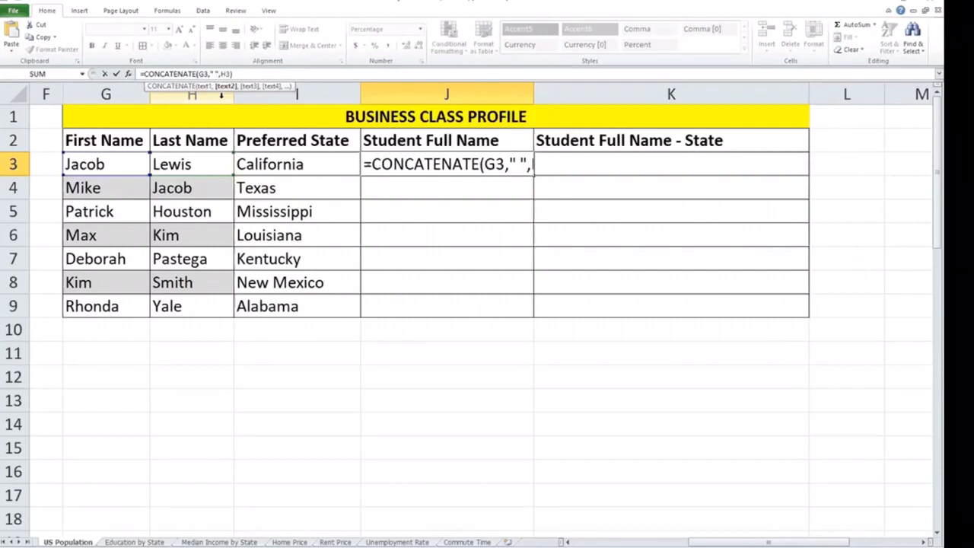
{"action": "key", "text": "Return"}
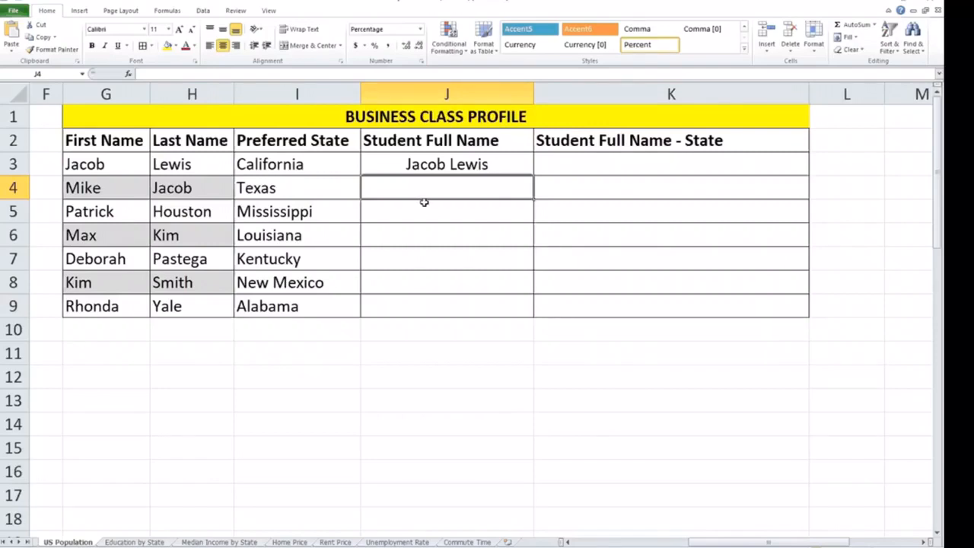
Enter =CONCATENATE(G4," ",H4) in cell J4 to join the second student's first and last names with a space
{"action": "type", "text": "=conca"}
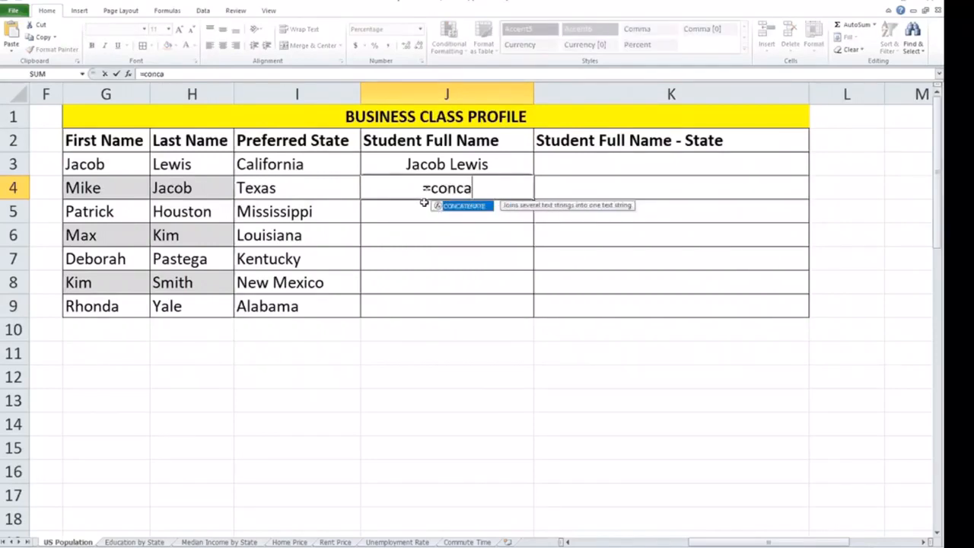
{"action": "type", "text": "tenate"}
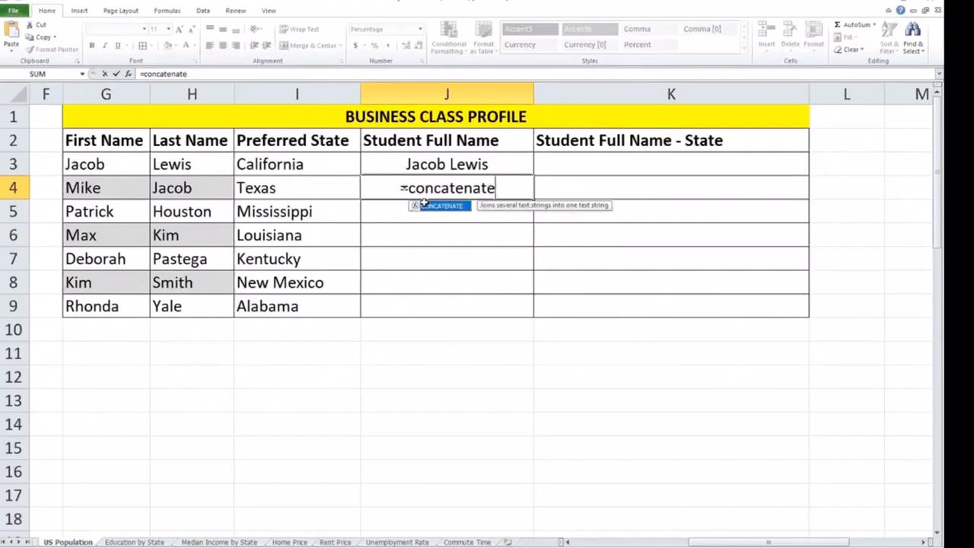
{"action": "type", "text": "("}
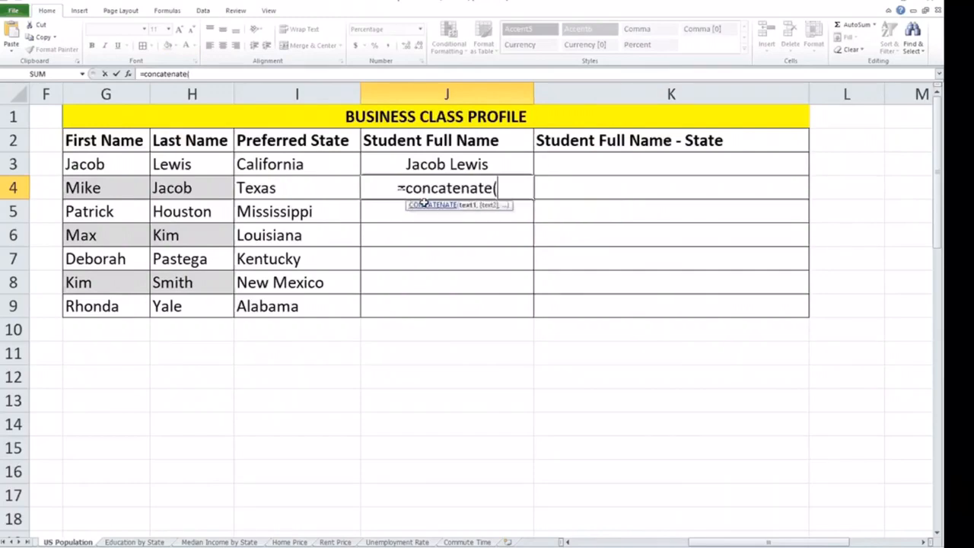
{"action": "left_click", "coordinate": [116, 189]}
{"action": "type", "text": ","}
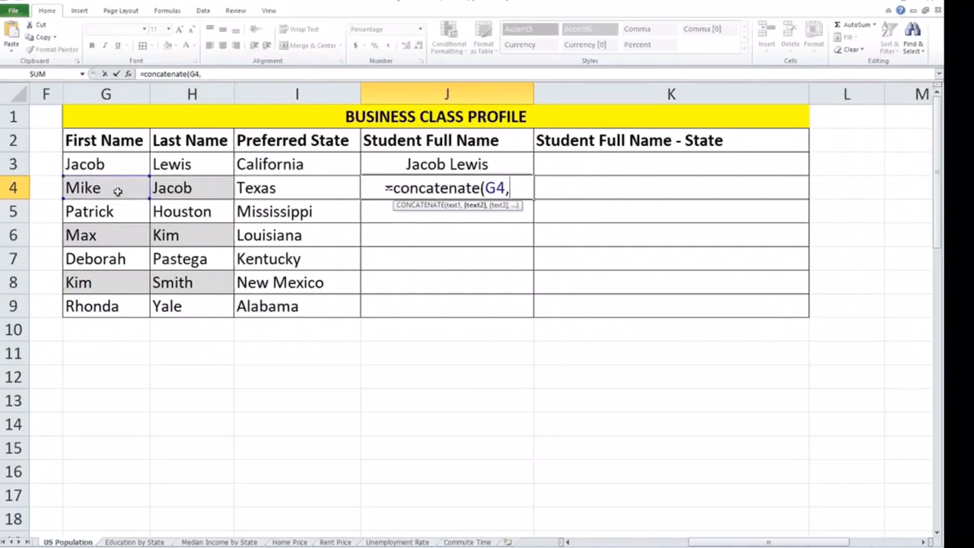
{"action": "type", "text": "\""}
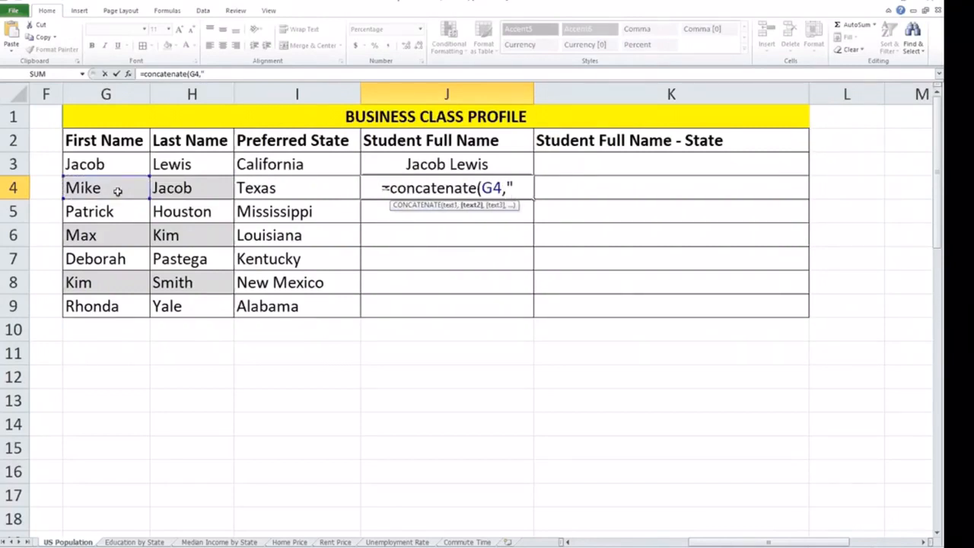
{"action": "type", "text": " \""}
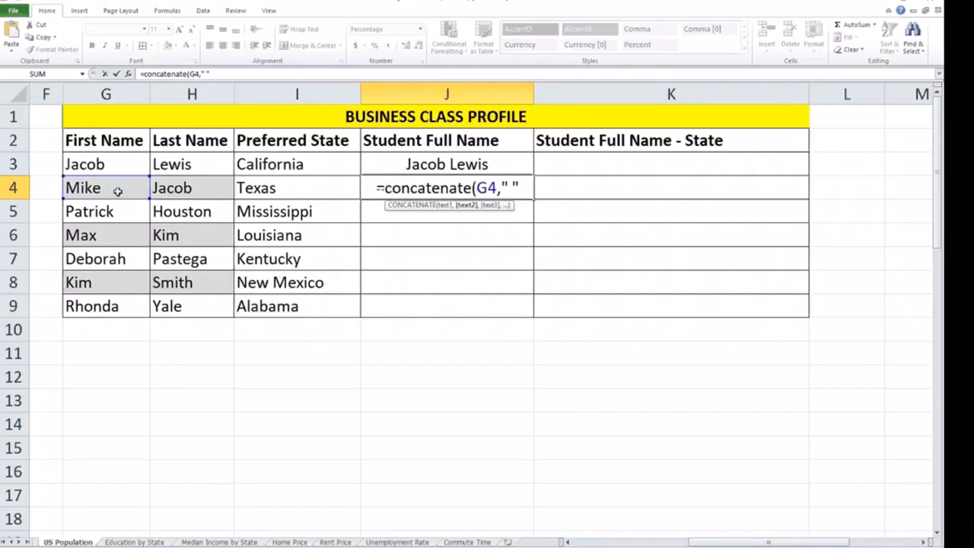
{"action": "type", "text": ","}
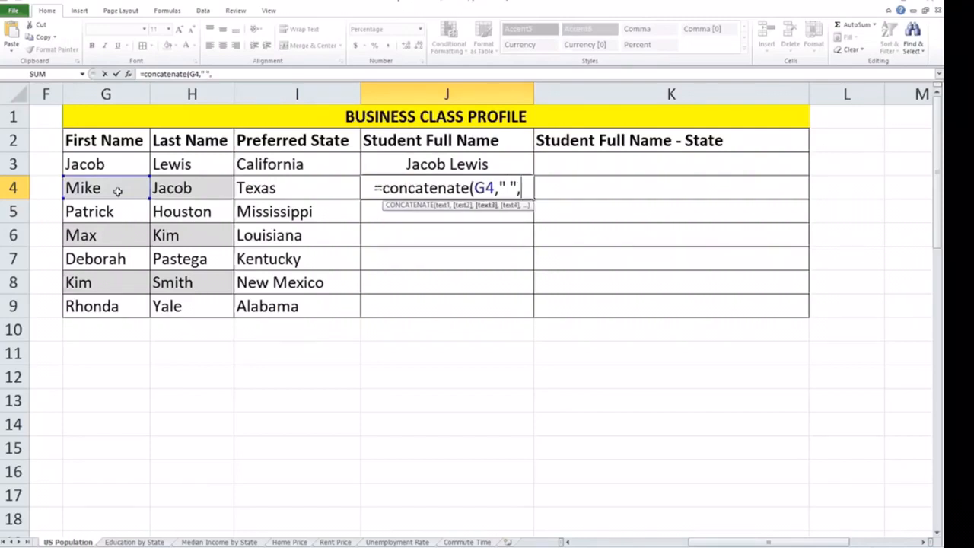
{"action": "left_click", "coordinate": [187, 187]}
{"action": "type", "text": ")"}
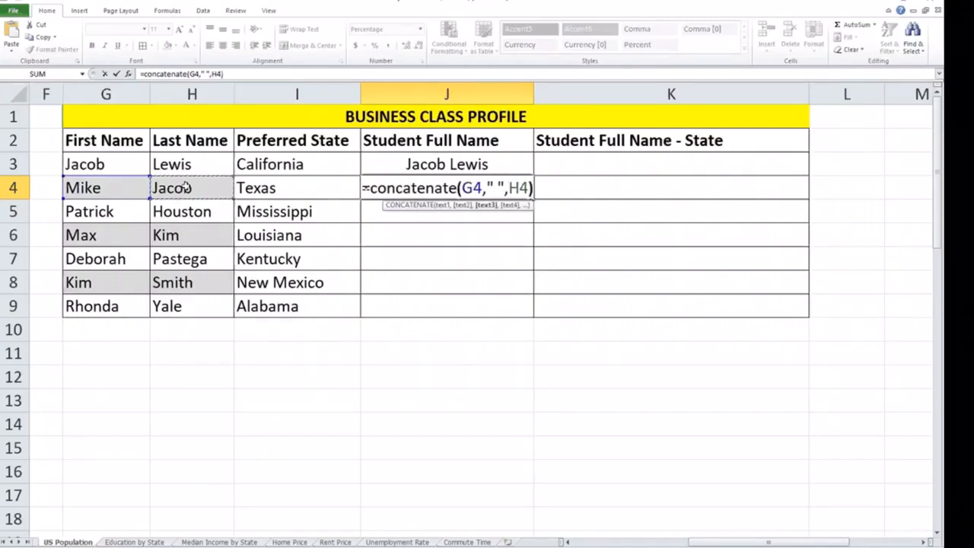
{"action": "key", "text": "Return"}
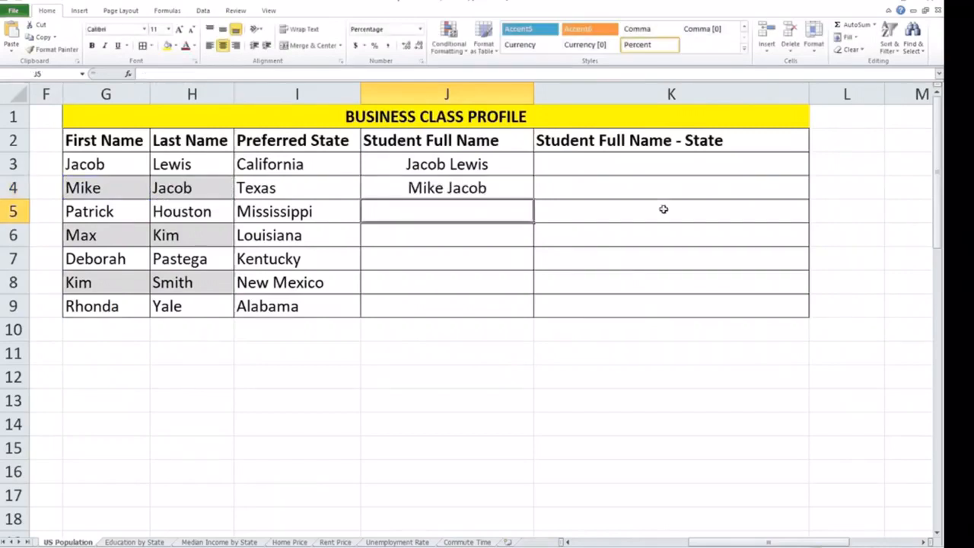
Fill the full-name formula from cell J4 down through J9 for the remaining students
{"action": "left_click", "coordinate": [498, 190]}
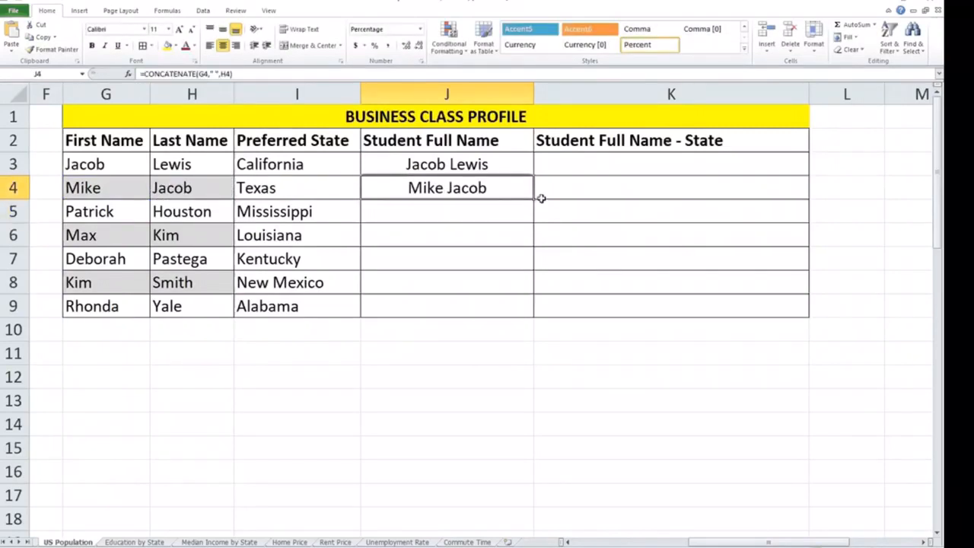
{"action": "left_click_drag", "start_coordinate": [533, 199], "coordinate": [523, 309]}
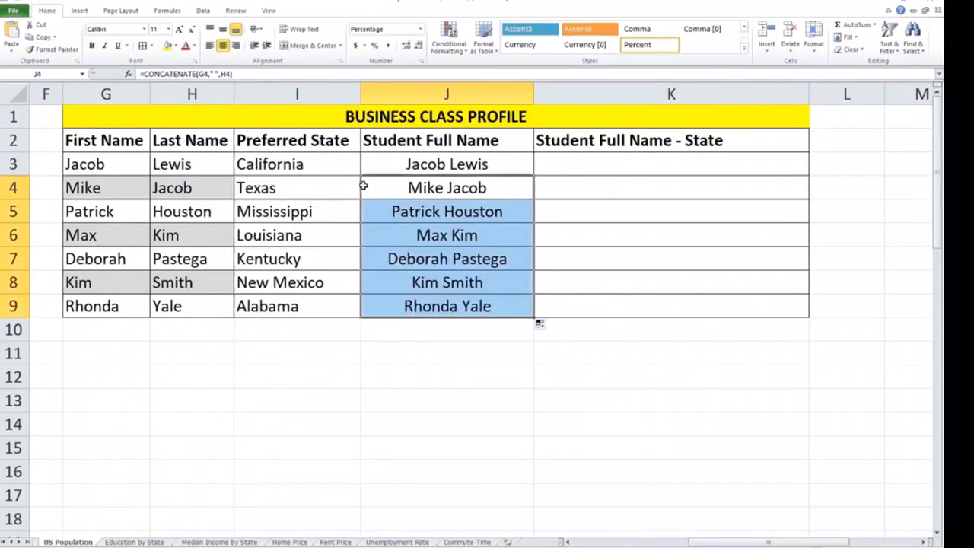
Enter =CONCATENATE(G3," ",H3," ","-",I3) in cell K3 to join the first student's full name and preferred state with a hyphen
{"action": "left_click", "coordinate": [578, 164]}
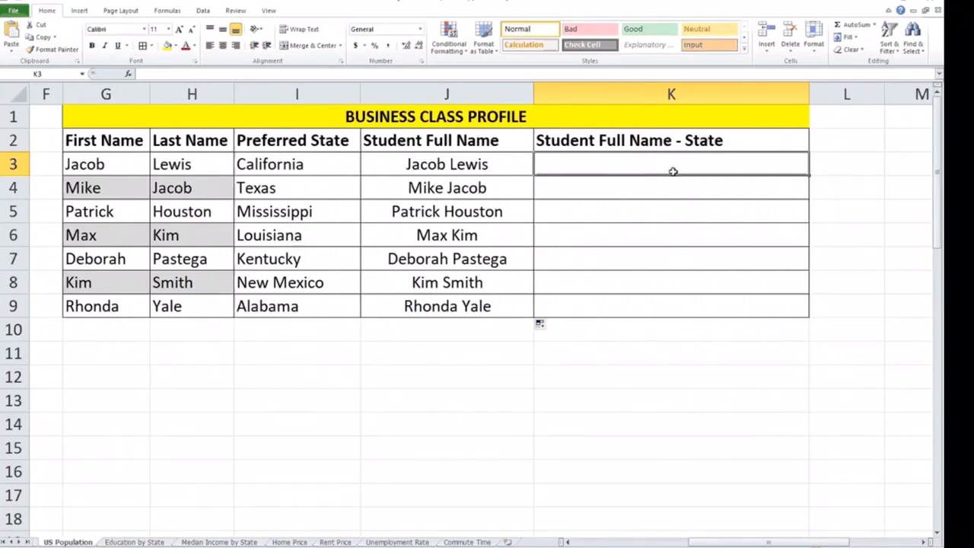
{"action": "type", "text": "="}
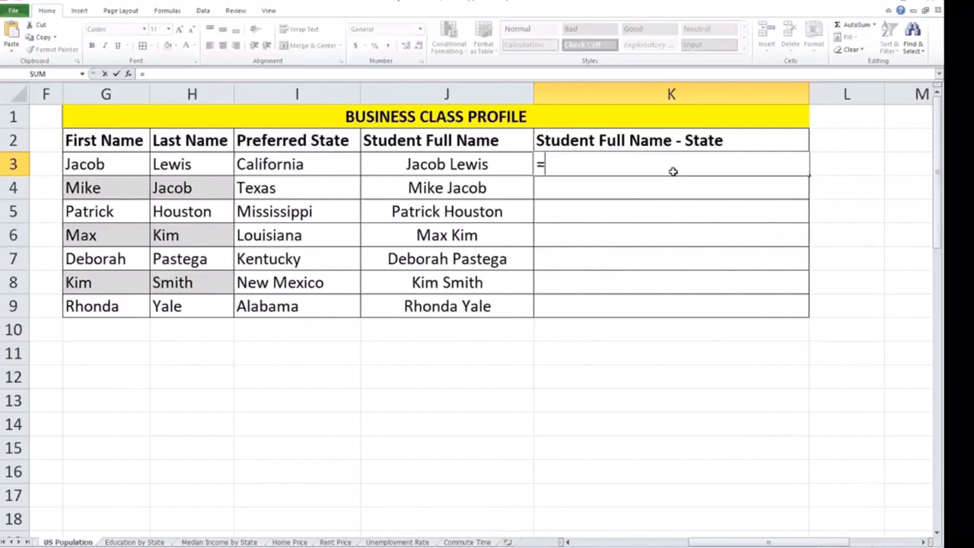
{"action": "type", "text": "conca"}
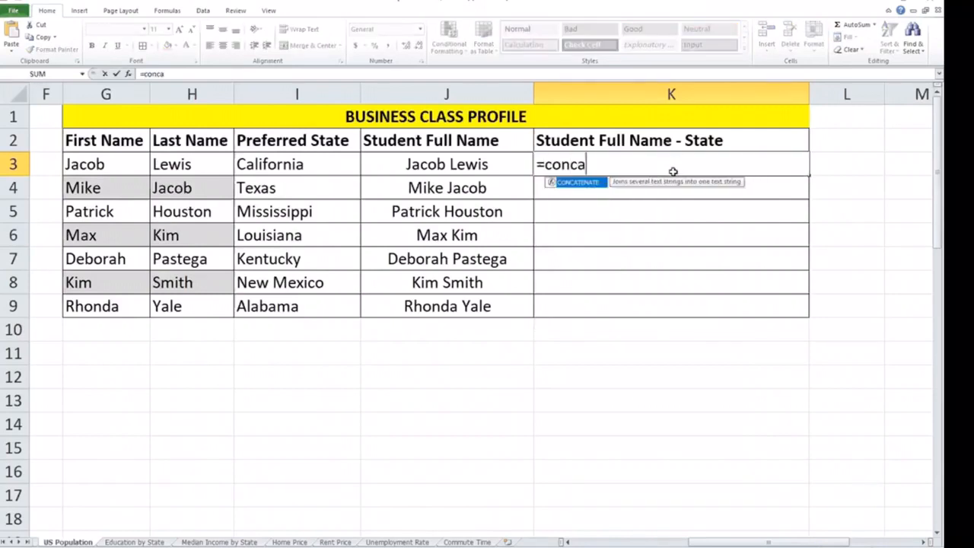
{"action": "type", "text": "tenate("}
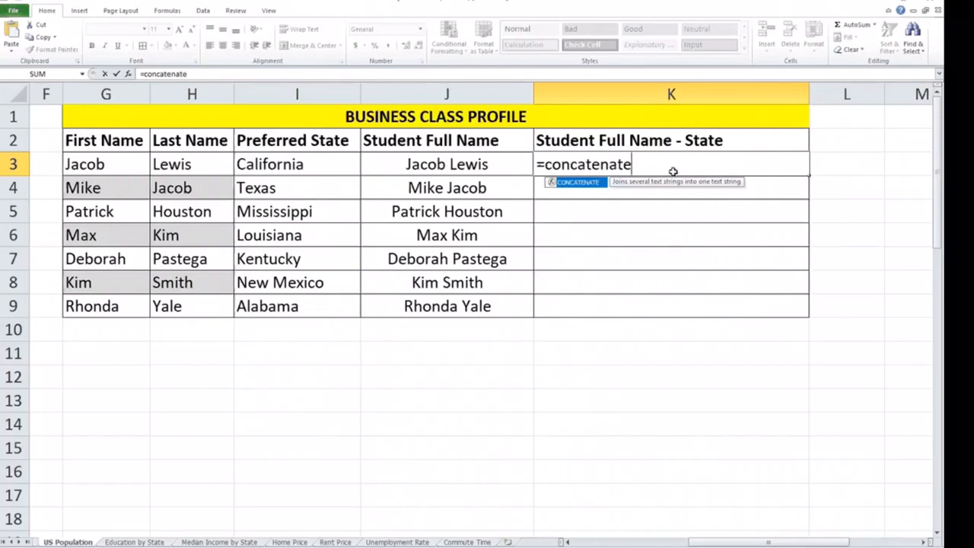
{"action": "left_click", "coordinate": [95, 165]}
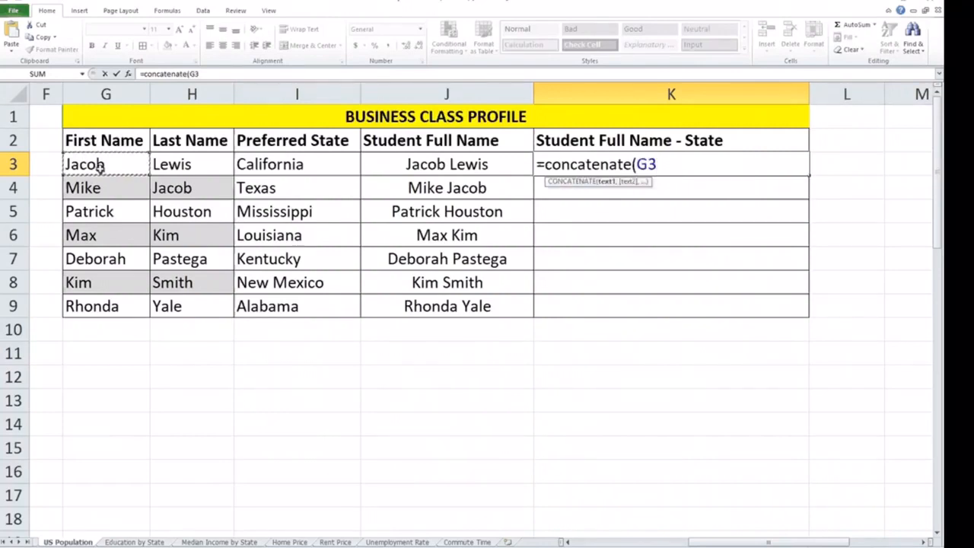
{"action": "type", "text": ","}
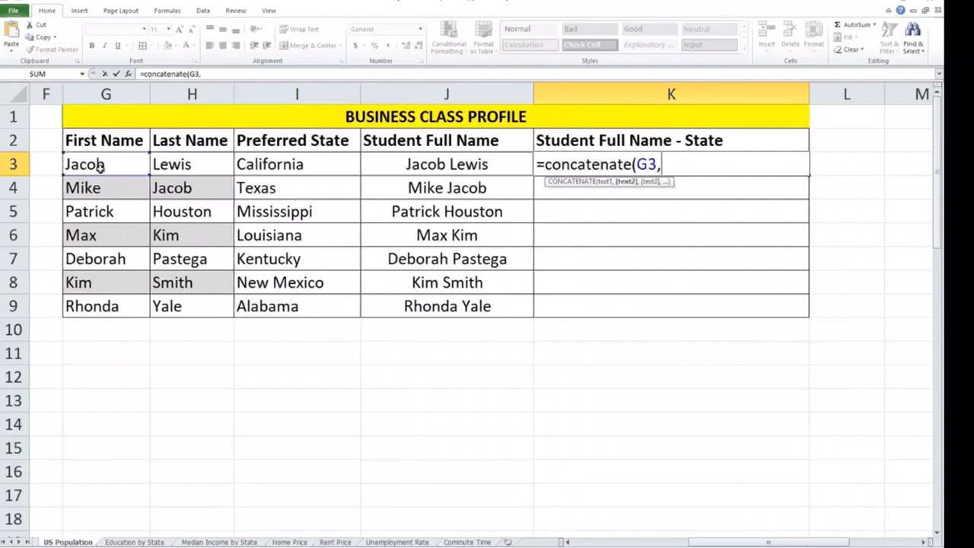
{"action": "type", "text": "\" \","}
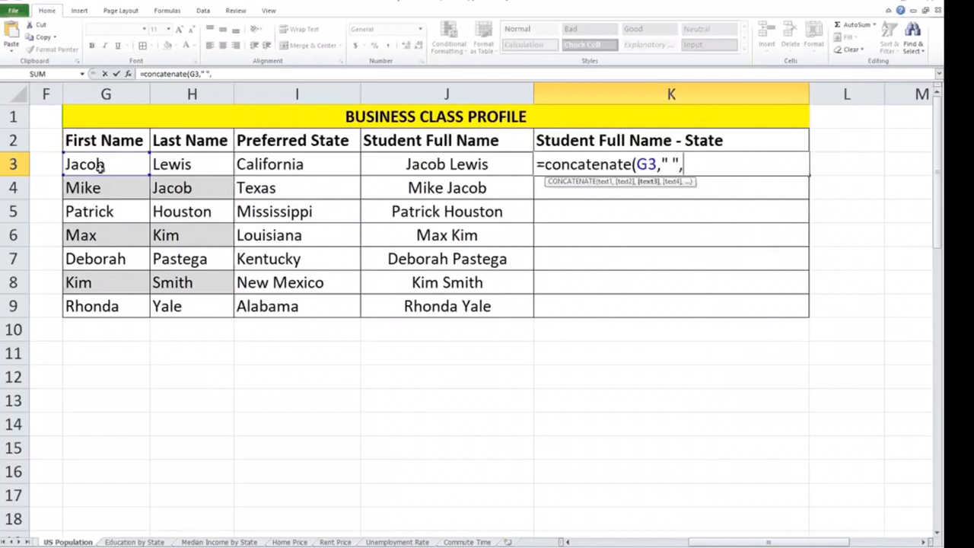
{"action": "left_click", "coordinate": [176, 161]}
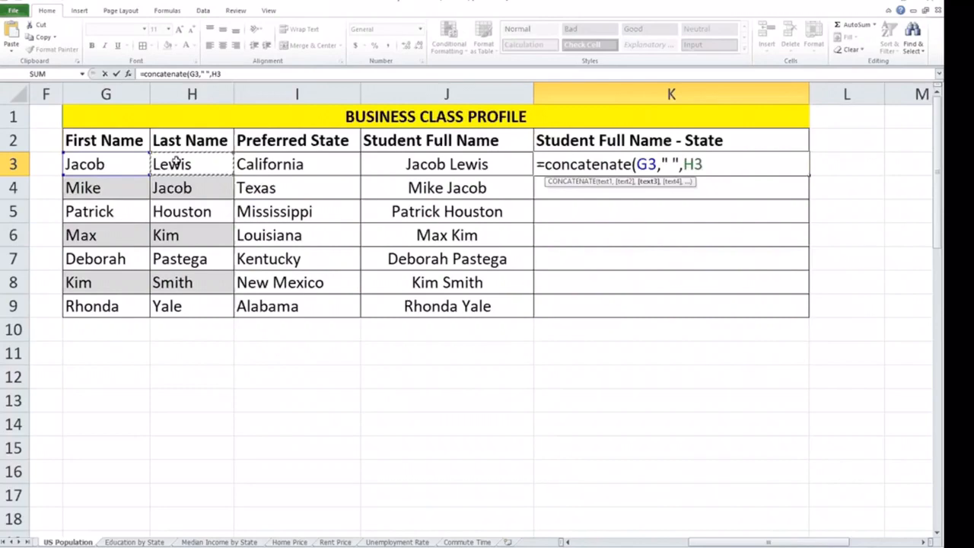
{"action": "type", "text": ","}
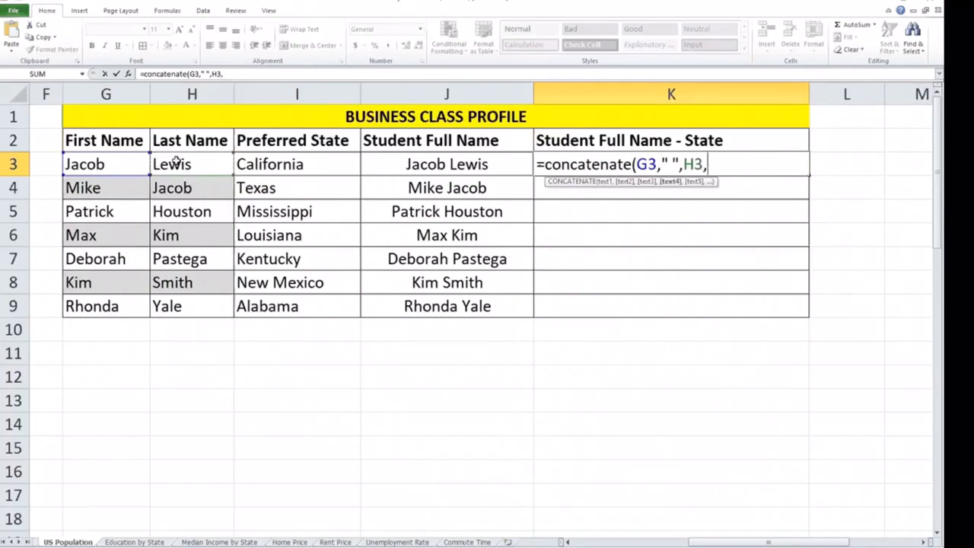
{"action": "type", "text": "\" \","}
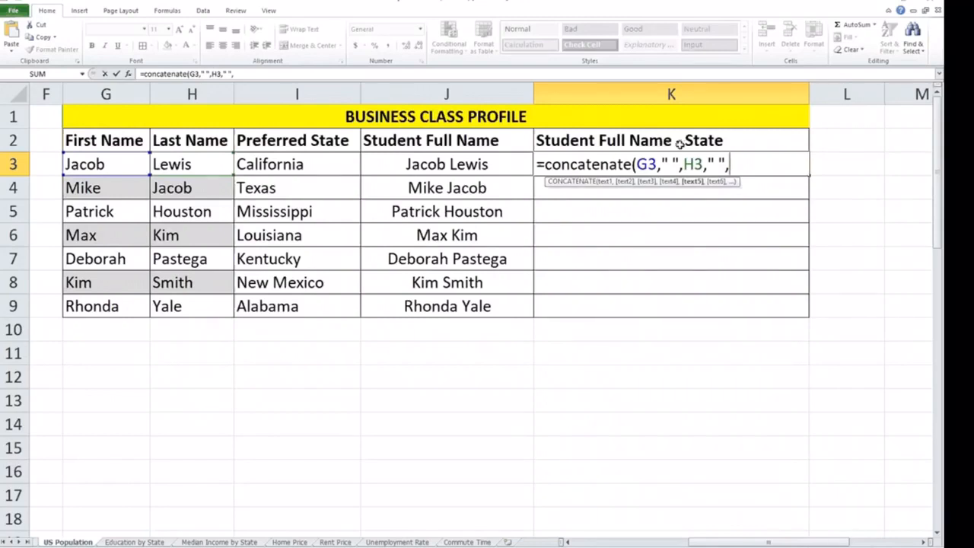
{"action": "type", "text": "\"-\","}
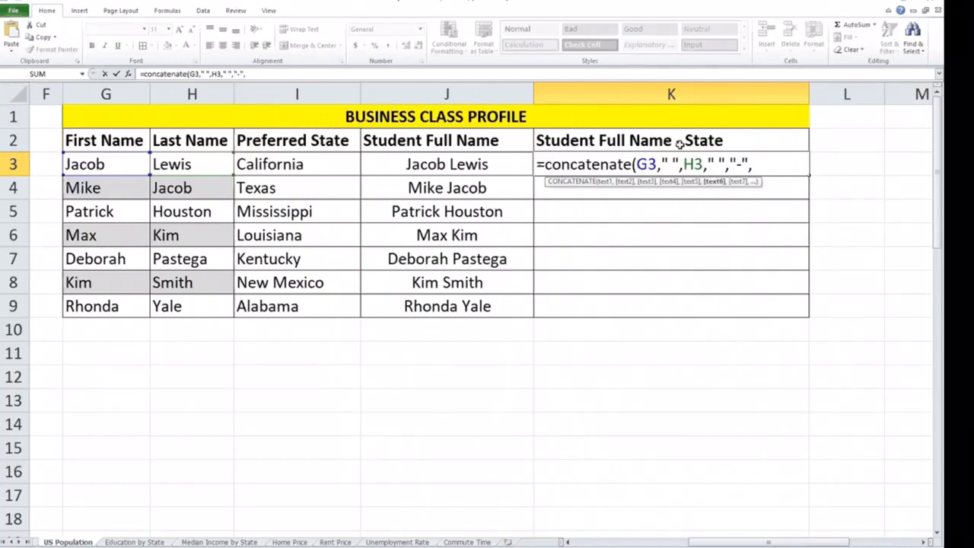
{"action": "left_click", "coordinate": [282, 165]}
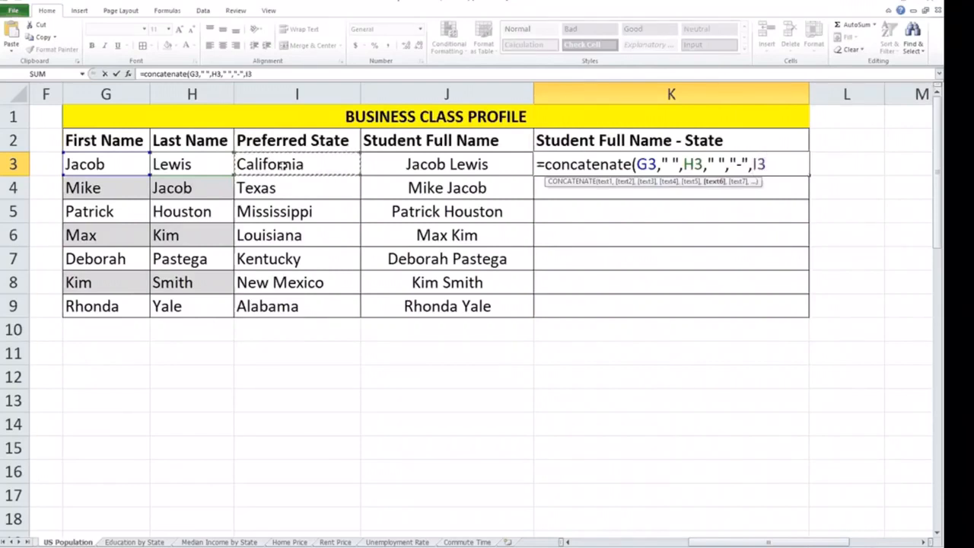
{"action": "type", "text": ")"}
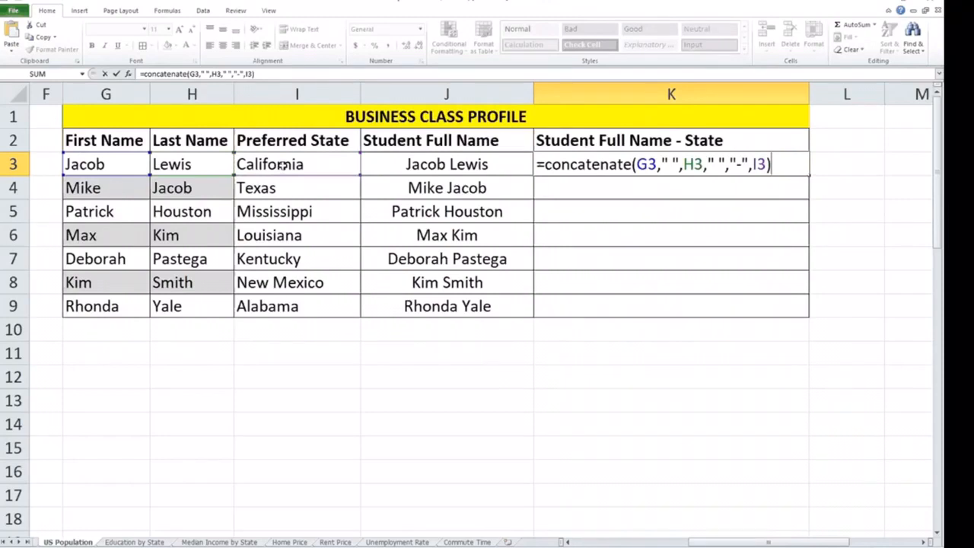
{"action": "key", "text": "Return"}
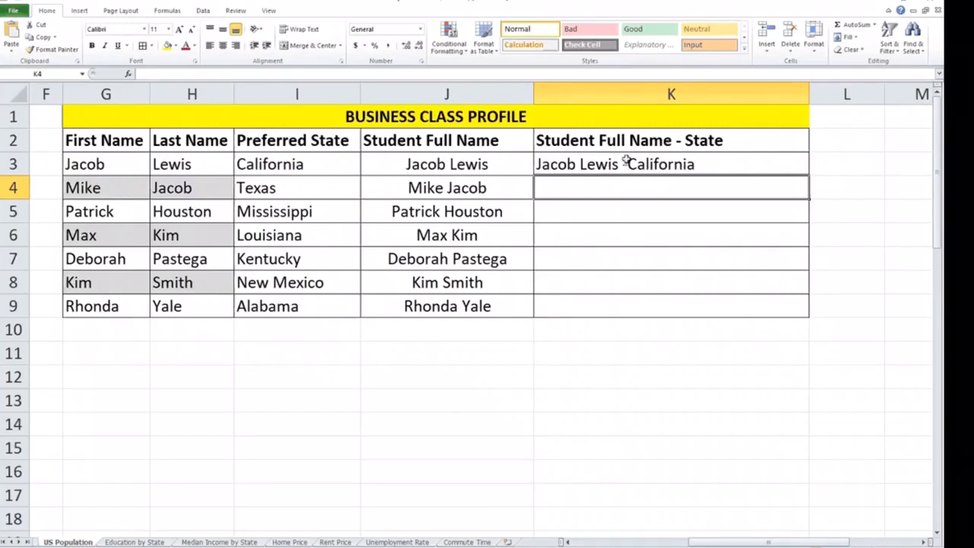
Add a space argument after the hyphen in K3's formula, making it =CONCATENATE(G3," ",H3," ","-"," ",I3)
{"action": "left_click", "coordinate": [587, 163]}
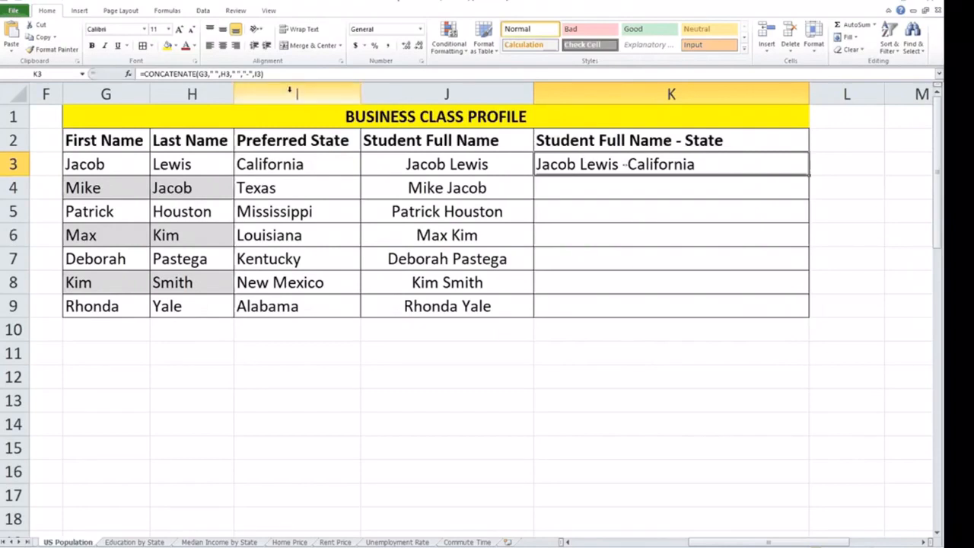
{"action": "left_click", "coordinate": [269, 74]}
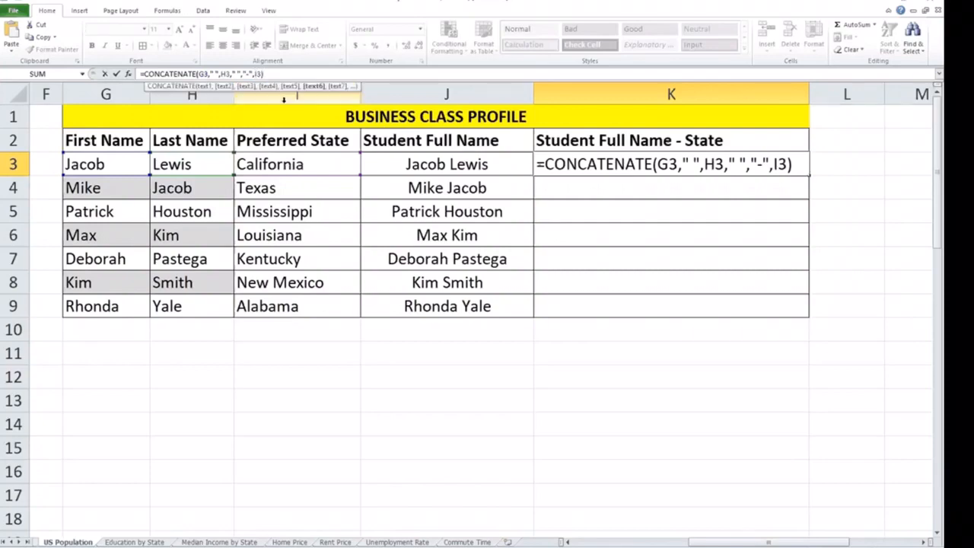
{"action": "type", "text": "\""}
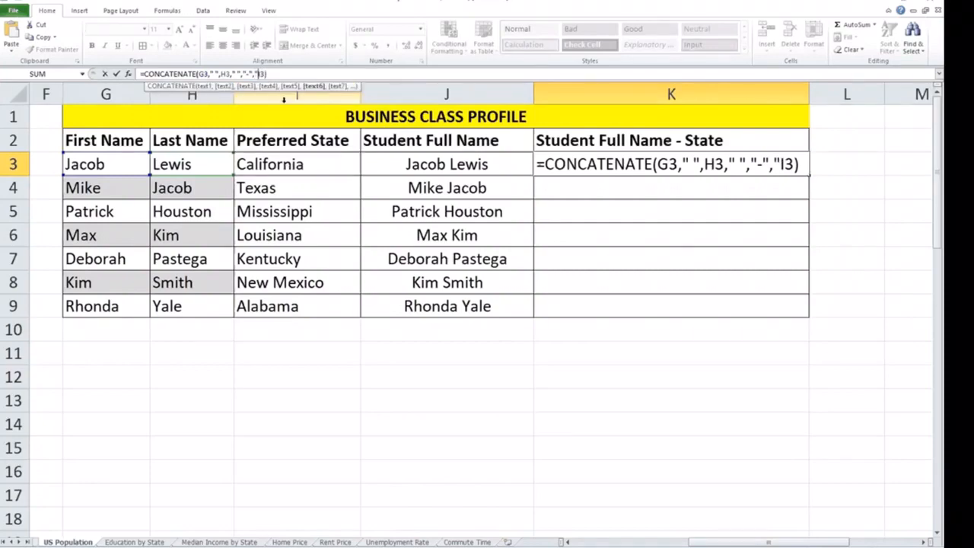
{"action": "type", "text": " \","}
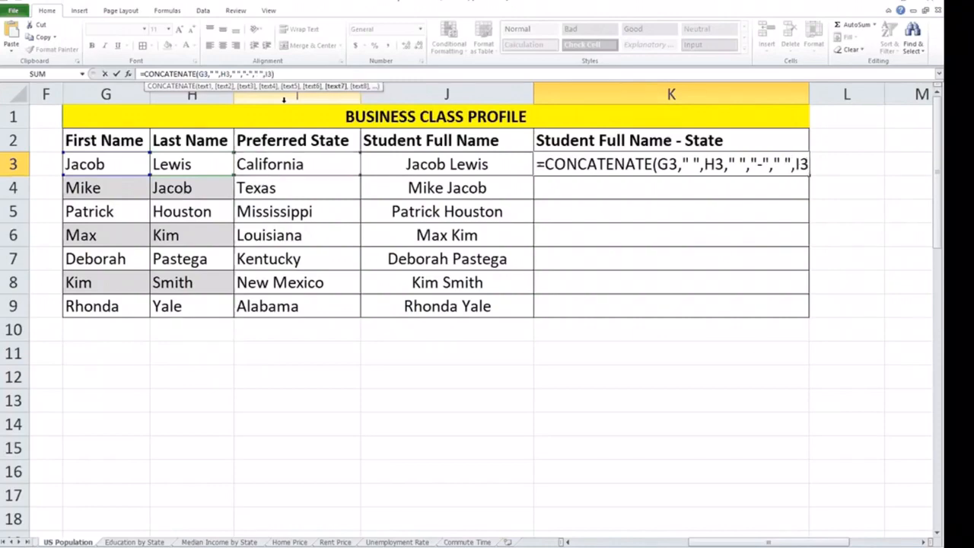
{"action": "key", "text": "Return"}
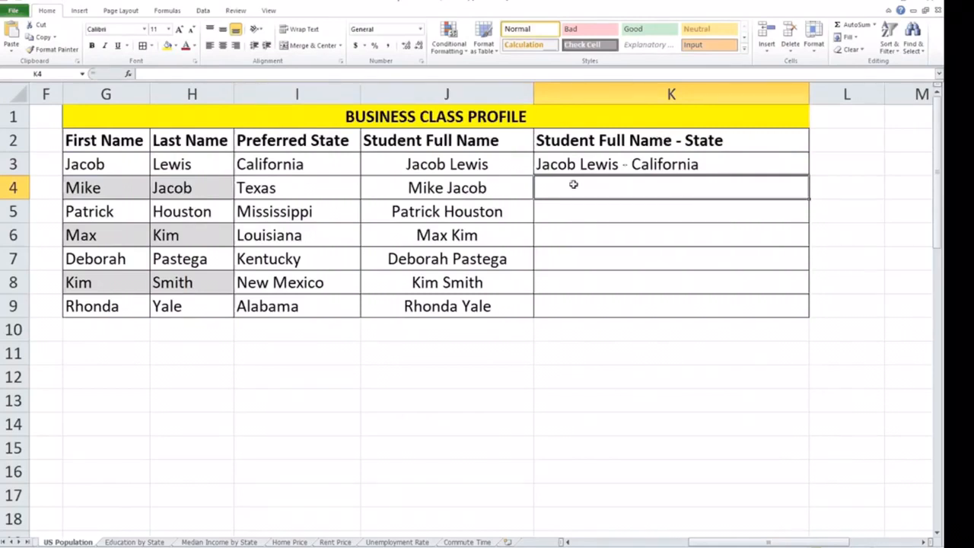
Enter =CONCATENATE(G4," ",H4," ","-"," ",I4) in cell K4 to join the second student's full name and preferred state
{"action": "type", "text": "="}
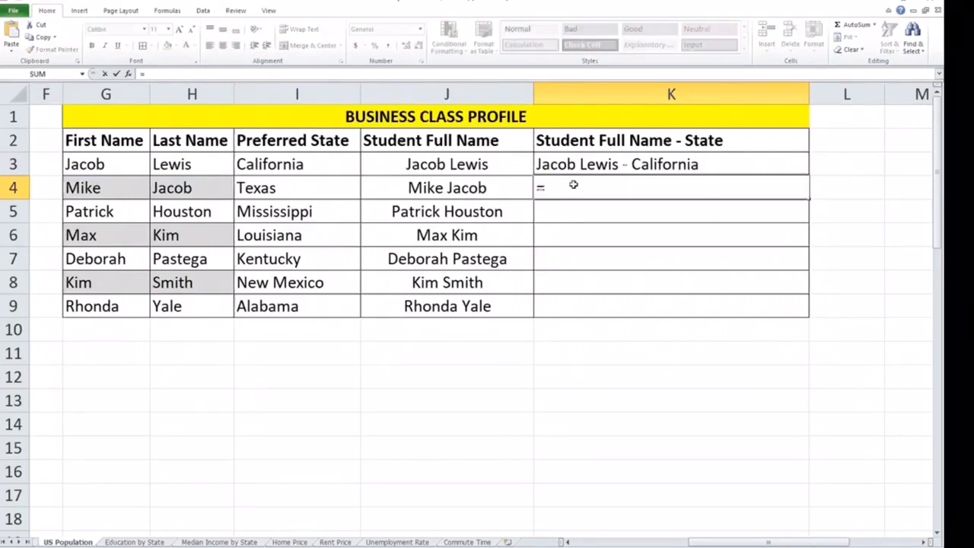
{"action": "type", "text": "concaten"}
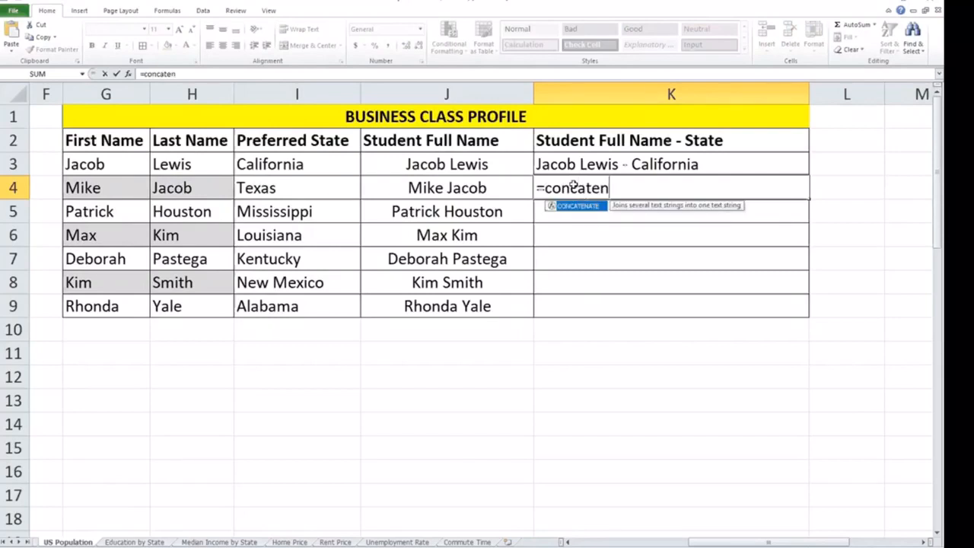
{"action": "type", "text": "ate("}
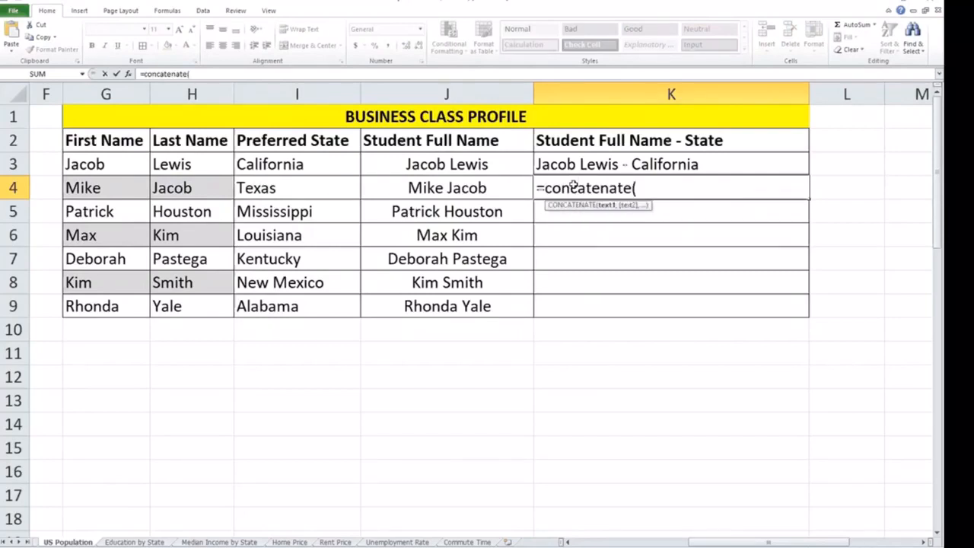
{"action": "left_click", "coordinate": [86, 187]}
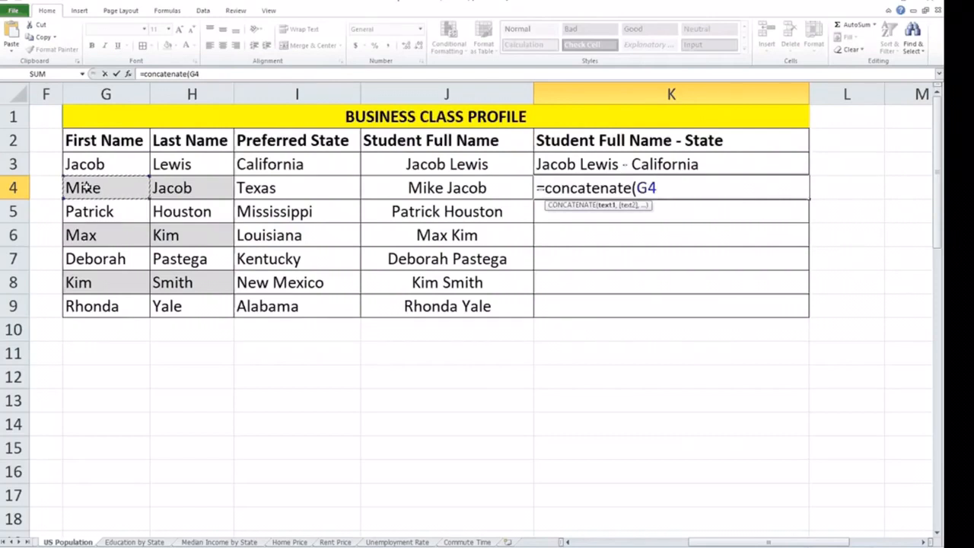
{"action": "type", "text": ",\""}
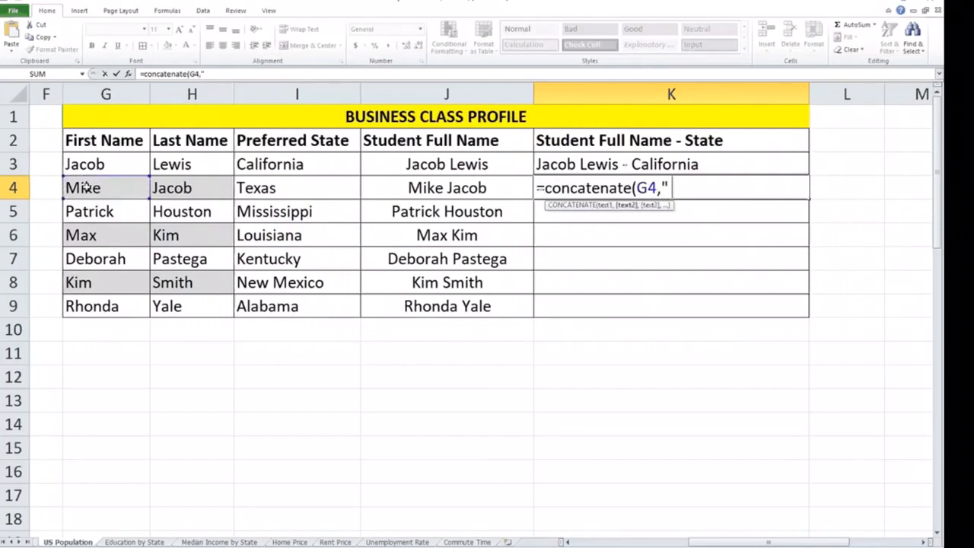
{"action": "type", "text": " \","}
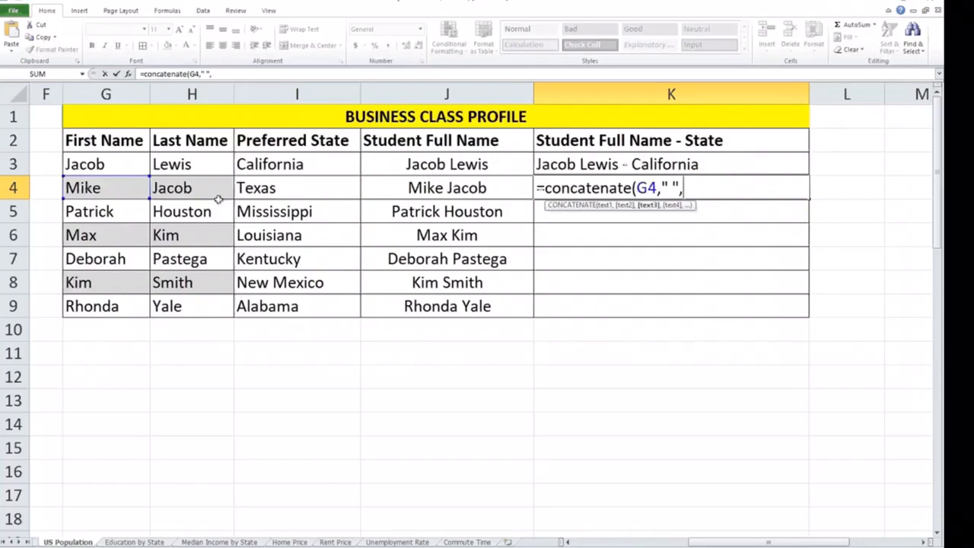
{"action": "left_click", "coordinate": [187, 188]}
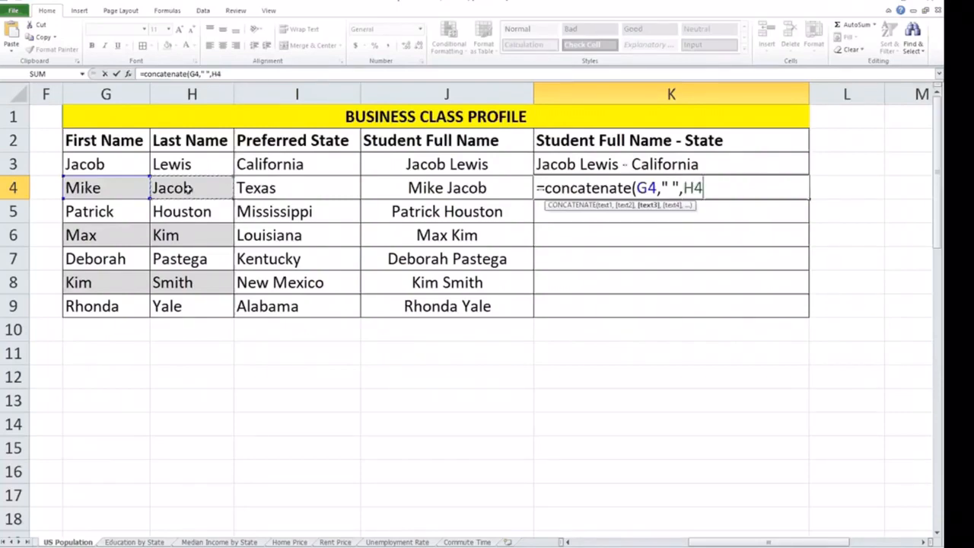
{"action": "type", "text": ",\""}
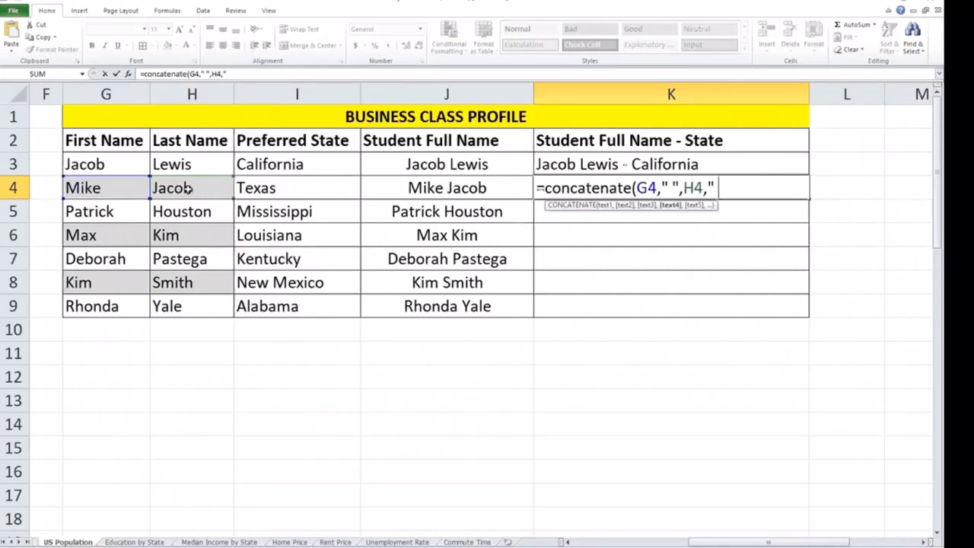
{"action": "type", "text": " \","}
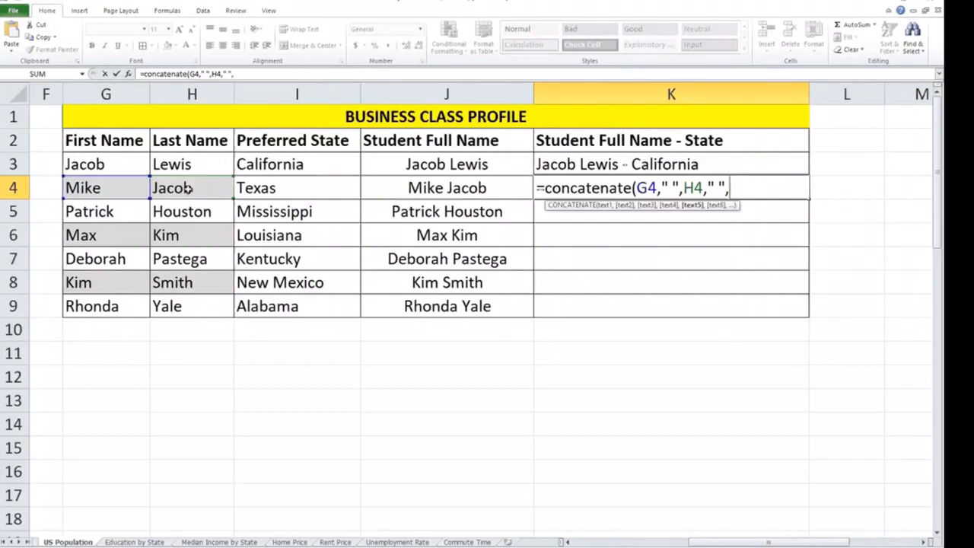
{"action": "type", "text": "\"-\","}
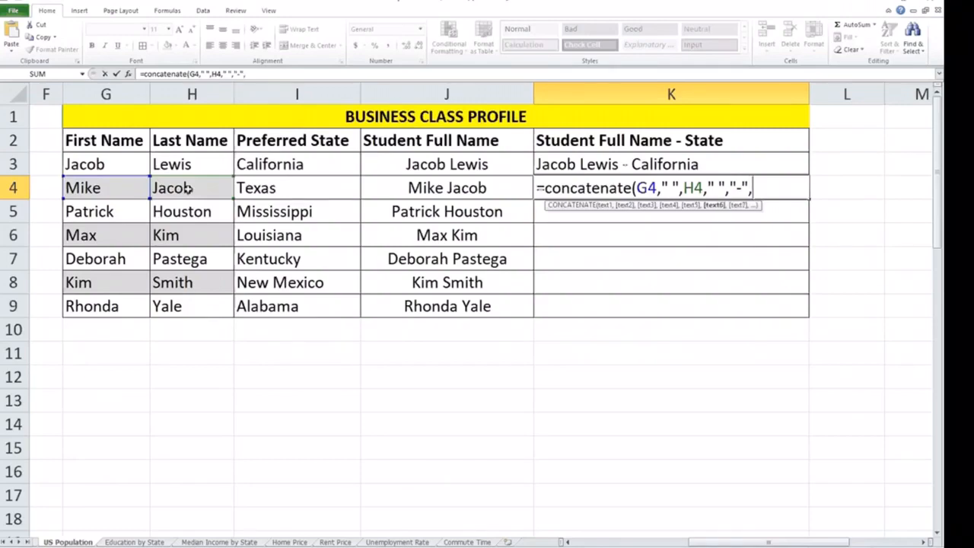
{"action": "type", "text": "\" \","}
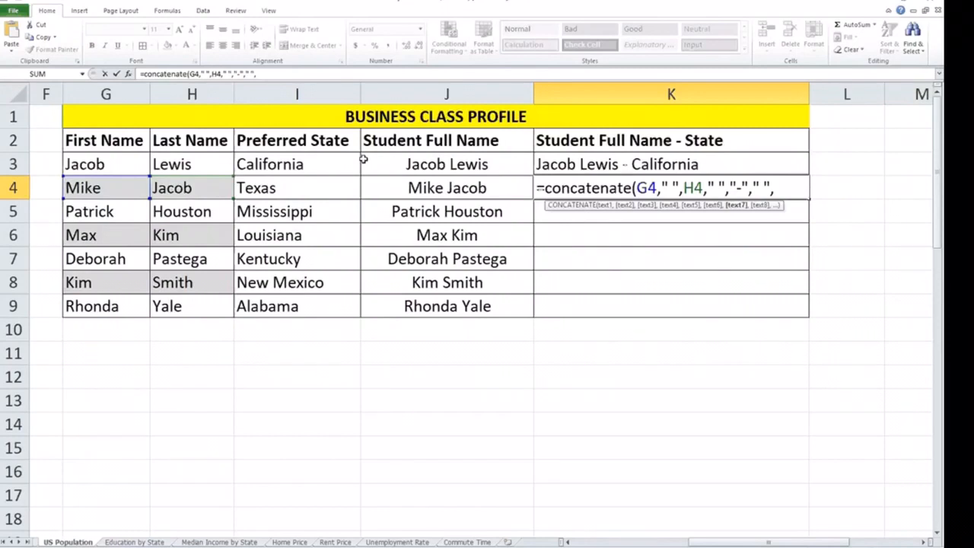
{"action": "left_click", "coordinate": [301, 188]}
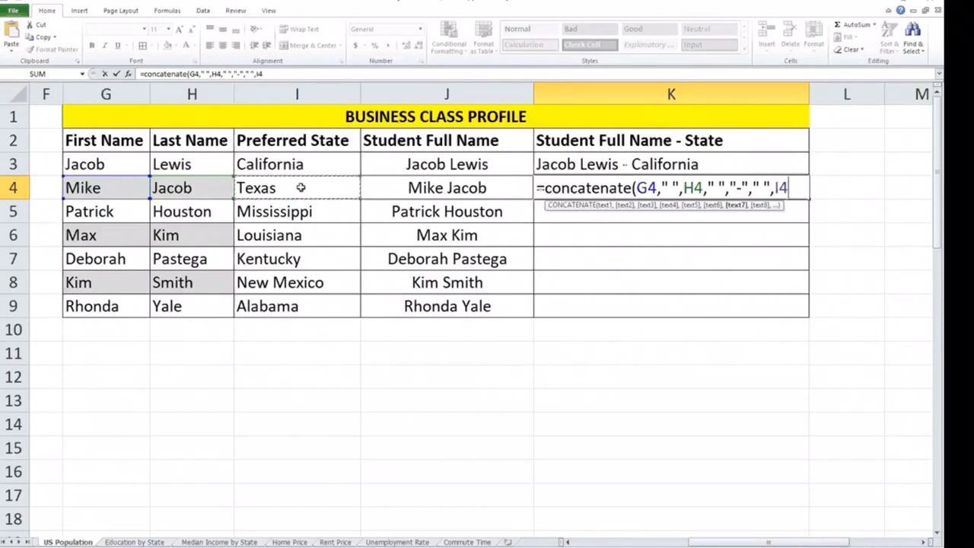
{"action": "type", "text": ")"}
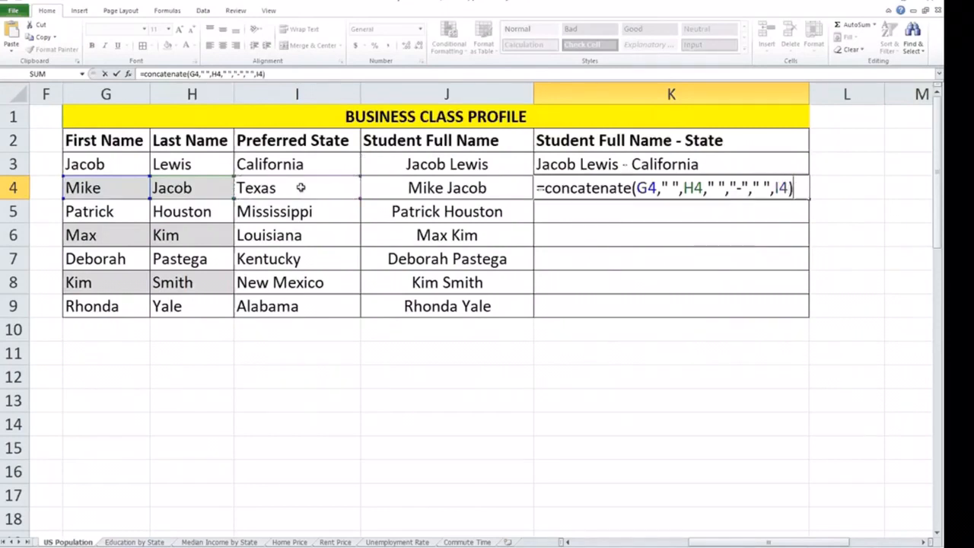
{"action": "key", "text": "Return"}
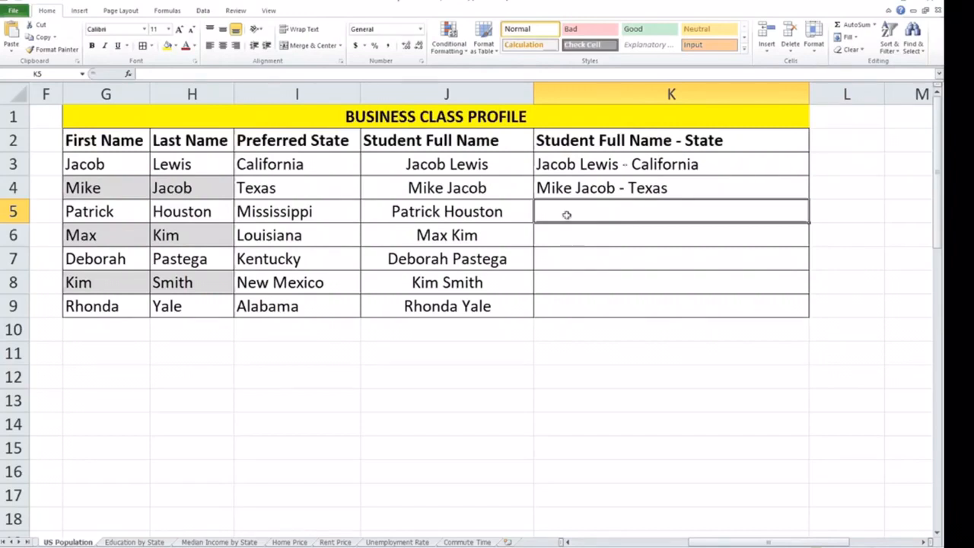
Enter =CONCATENATE(J5," ","-"," ",I5) in cell K5 to join the third student's existing full name and preferred state with a hyphen
{"action": "type", "text": "=conca"}
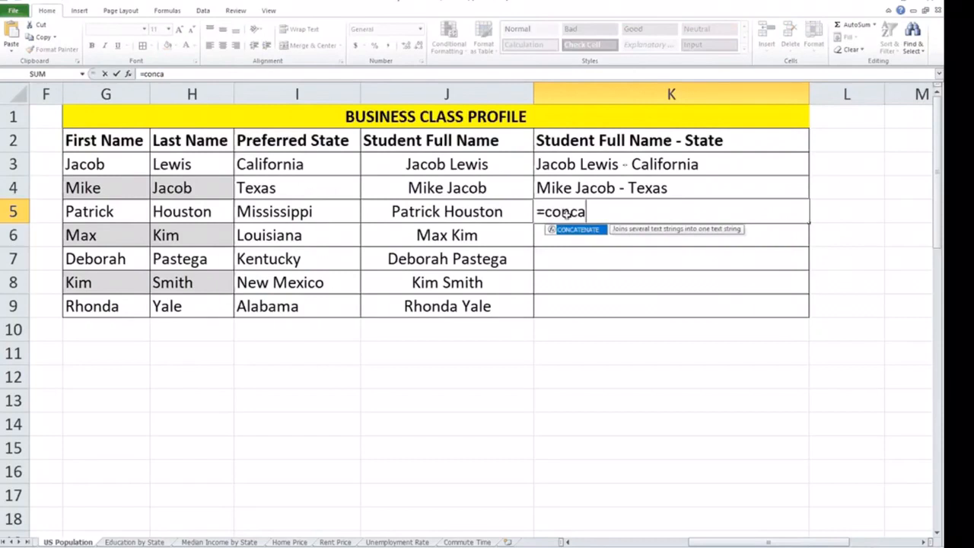
{"action": "type", "text": "tenate"}
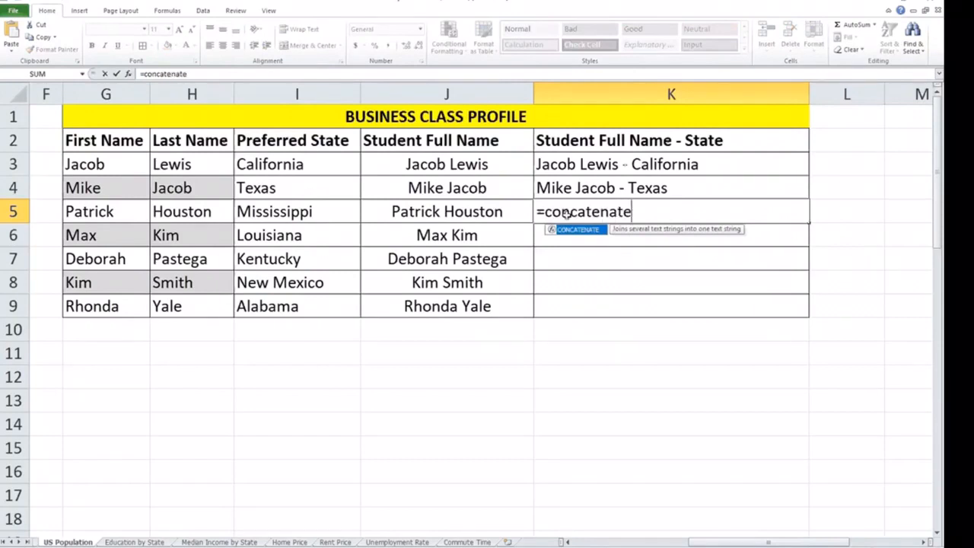
{"action": "type", "text": "("}
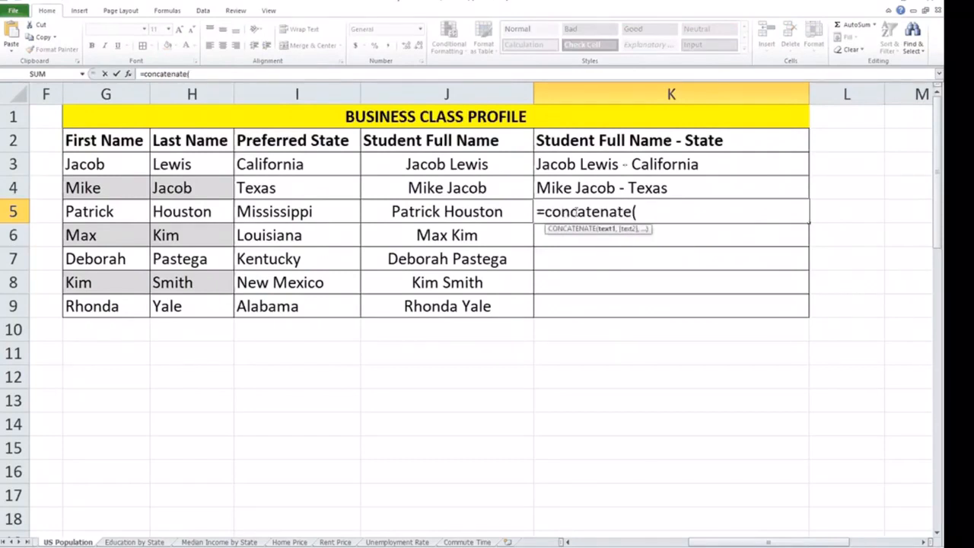
{"action": "left_click", "coordinate": [437, 213]}
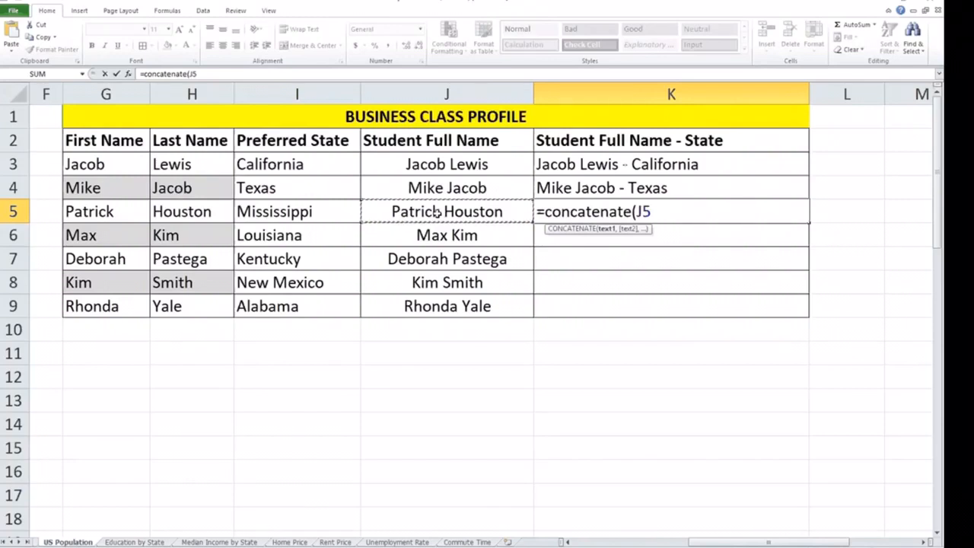
{"action": "type", "text": ","}
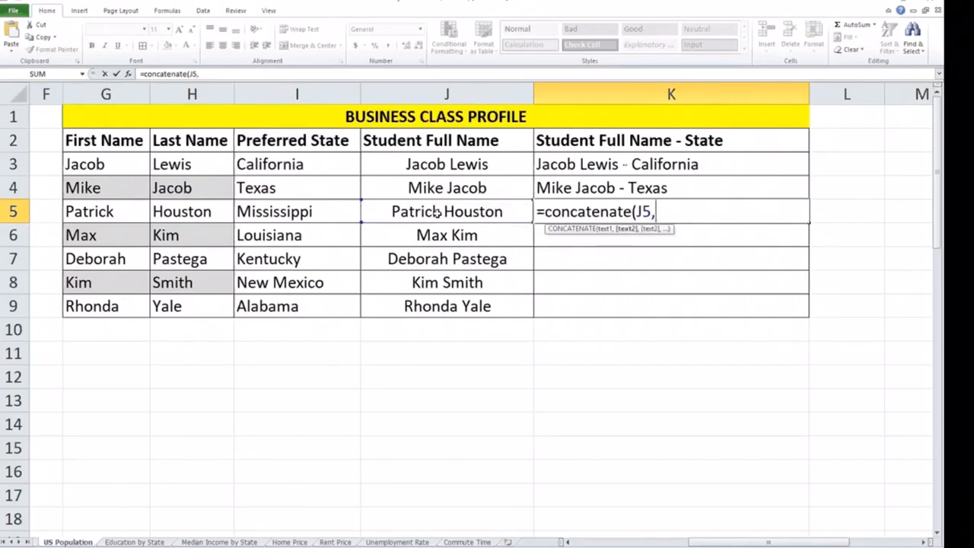
{"action": "type", "text": "\" \","}
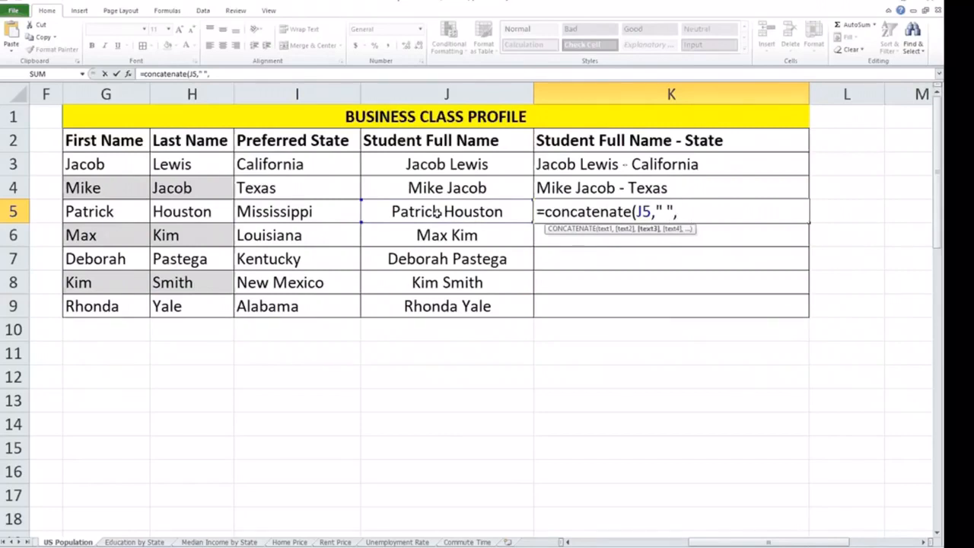
{"action": "type", "text": "\"-\","}
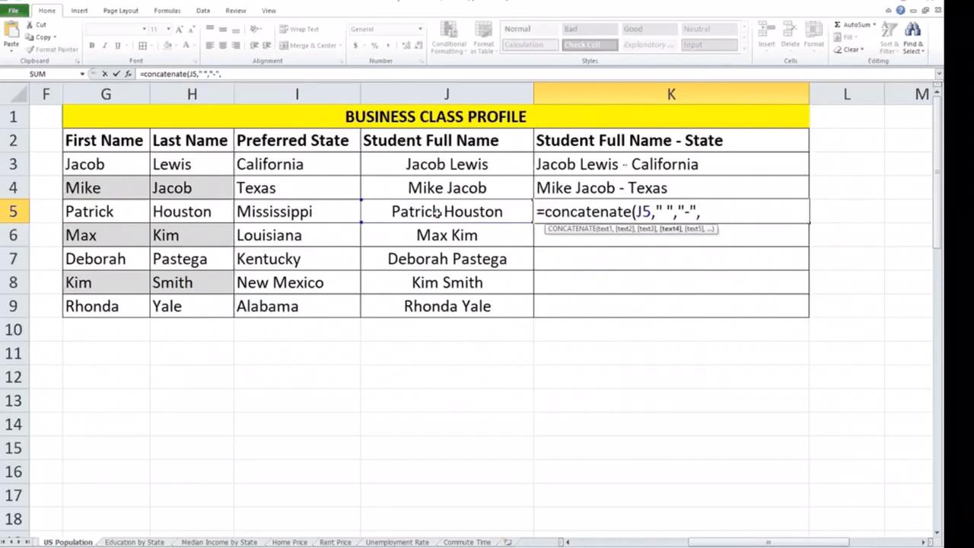
{"action": "type", "text": "\" \","}
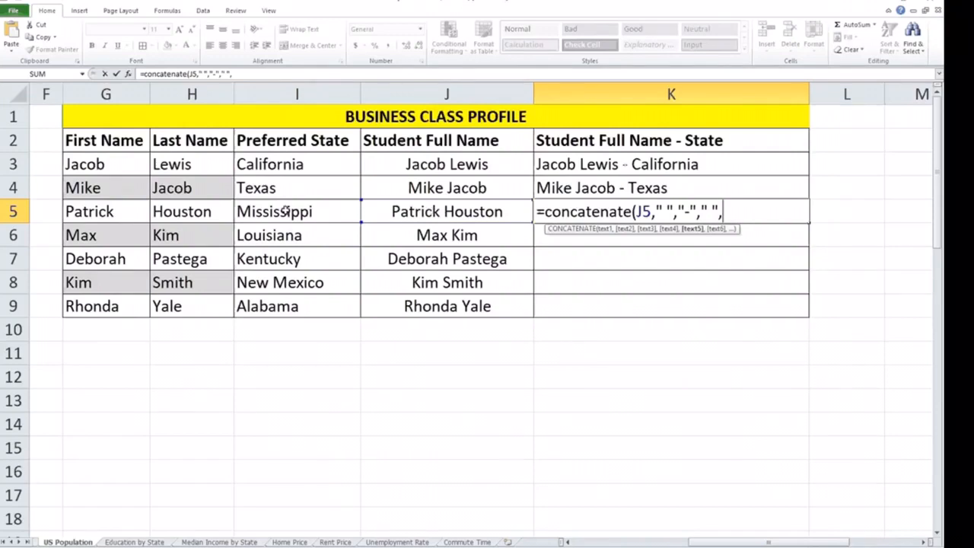
{"action": "left_click", "coordinate": [285, 212]}
{"action": "type", "text": ")"}
{"action": "key", "text": "Return"}
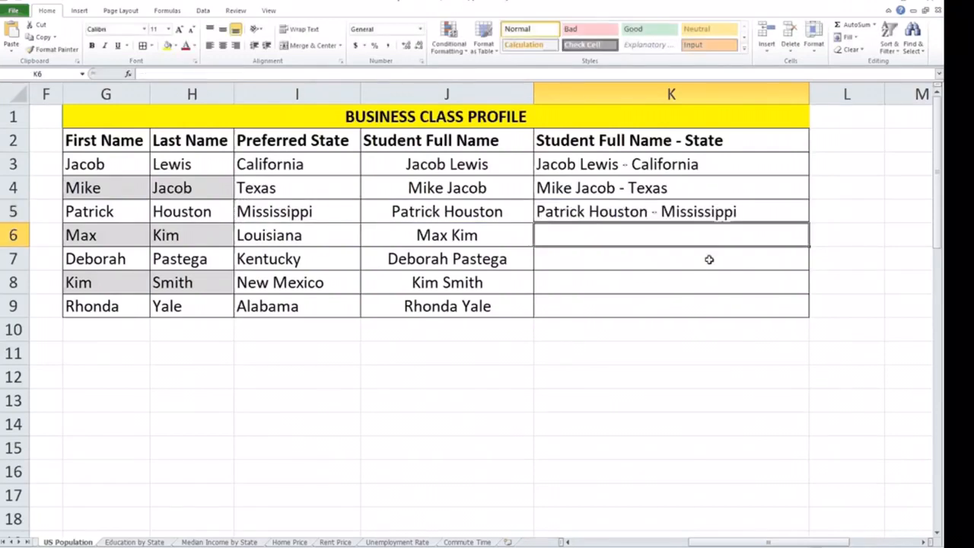
Fill the full name and state formula from cell K5 down through K9 for the remaining students
{"action": "left_click", "coordinate": [729, 214]}
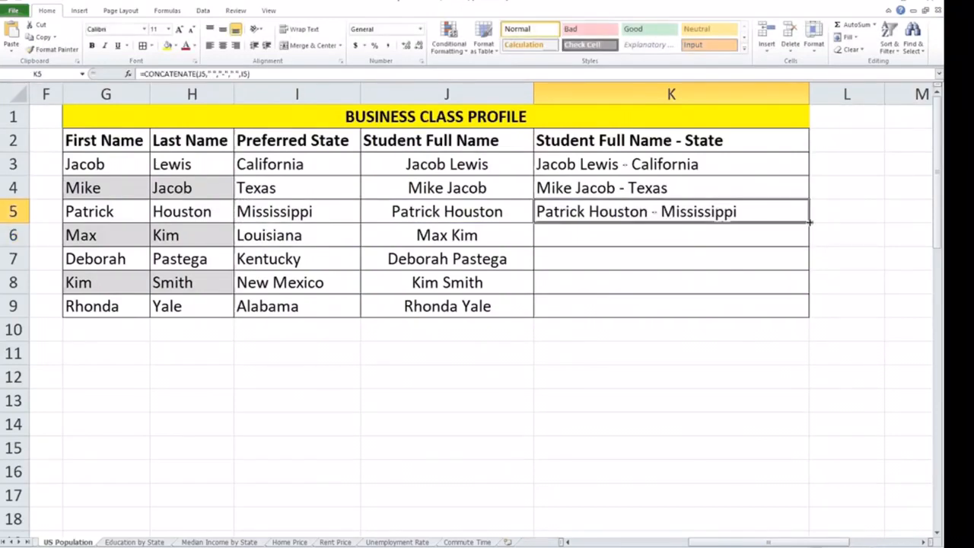
{"action": "left_click_drag", "start_coordinate": [800, 249], "coordinate": [796, 315]}
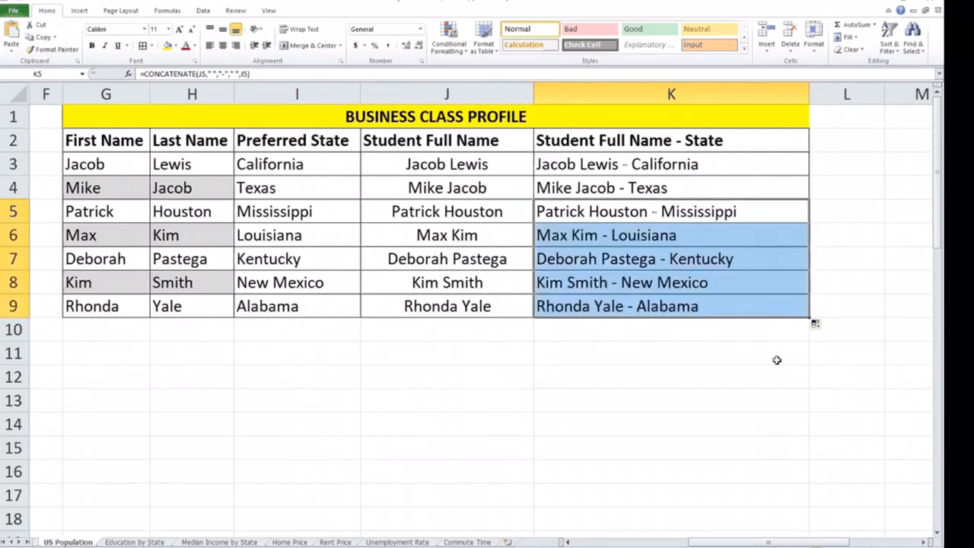
{"action": "left_click", "coordinate": [572, 345]}
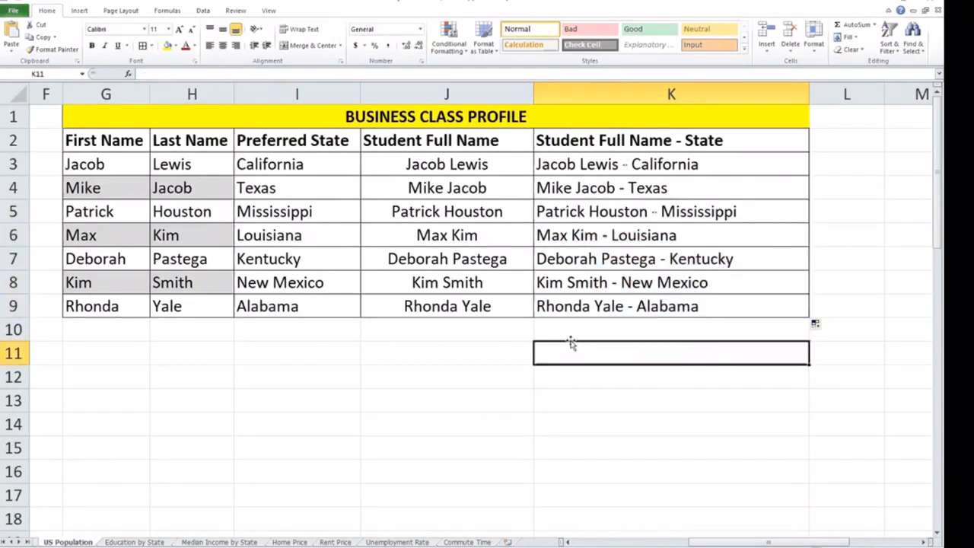